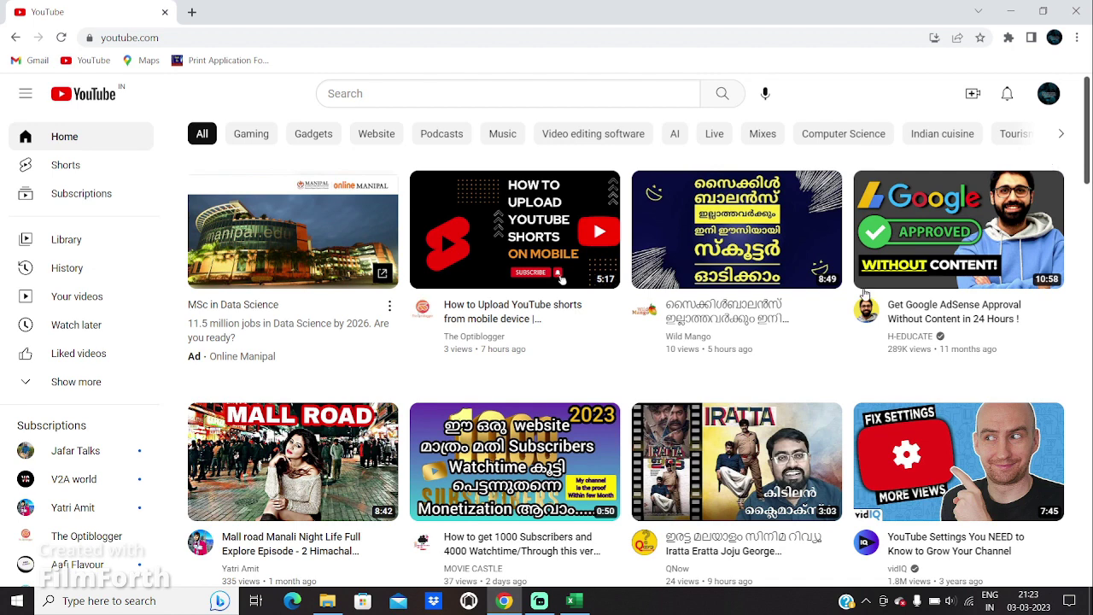
Review the test videos folder, checking Video 9-16 small's details, then bring up the Shorts upload workbook.
{"action": "left_click", "coordinate": [327, 600]}
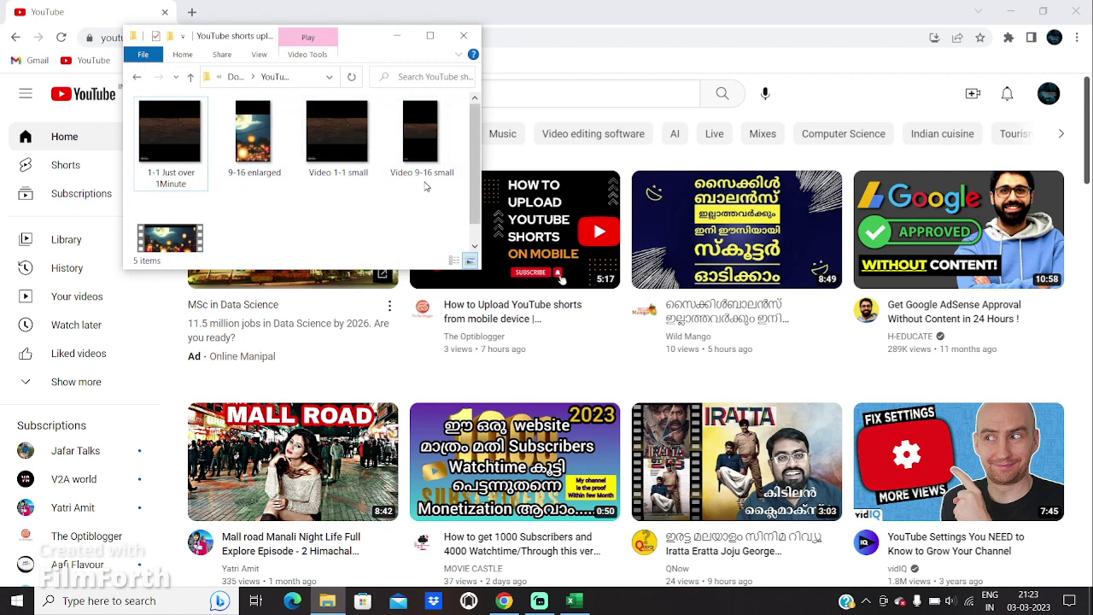
{"action": "mouse_move", "coordinate": [400, 125]}
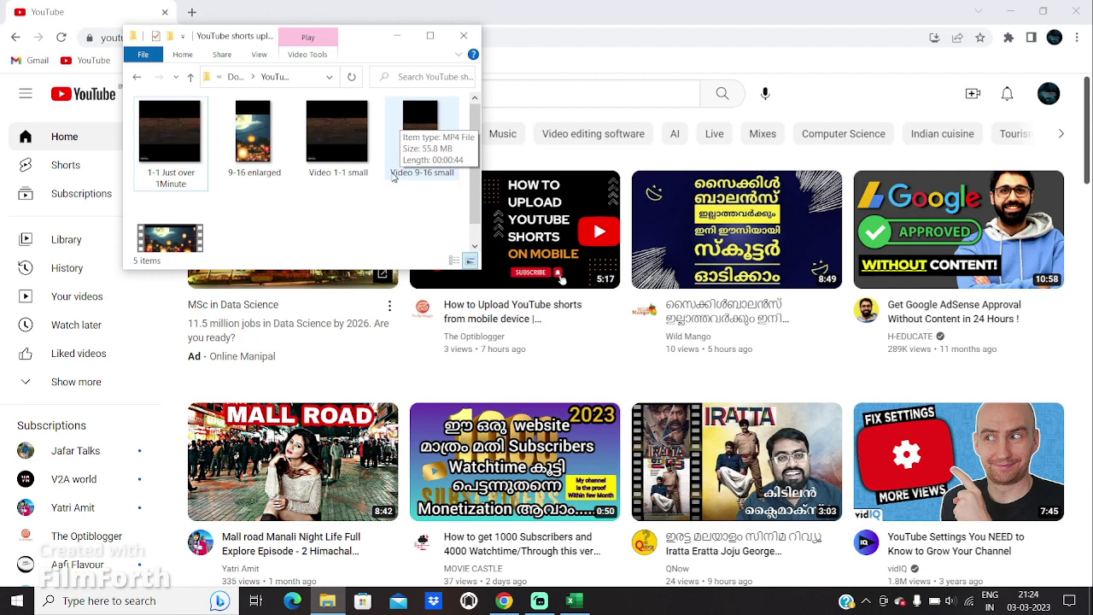
{"action": "left_click", "coordinate": [575, 602]}
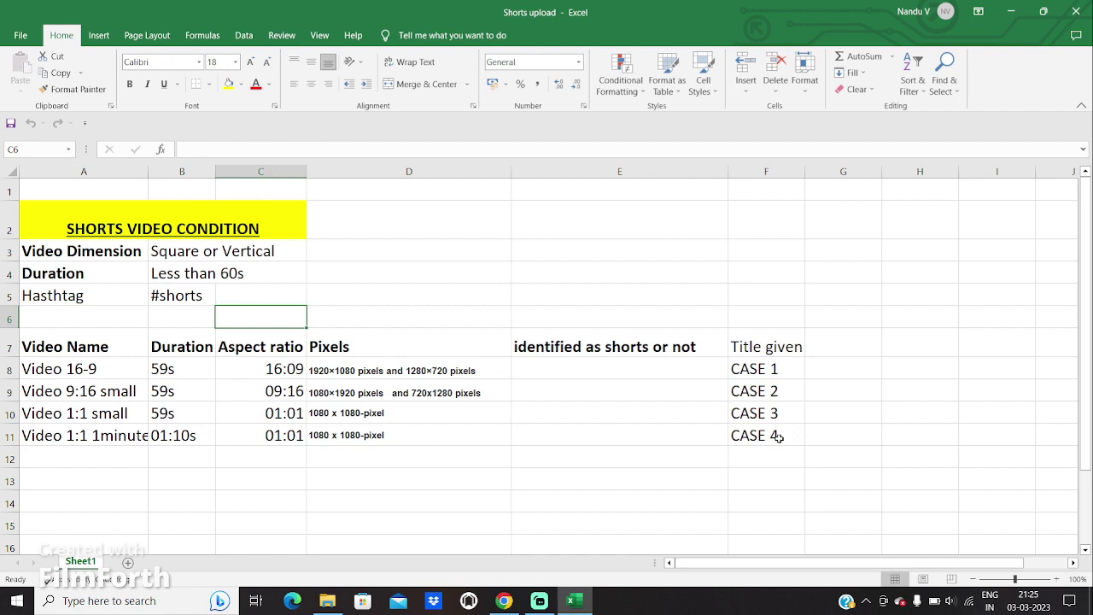
Look over the test video files, including Video 16-9's details, then return to the YouTube home page.
{"action": "left_click", "coordinate": [327, 601]}
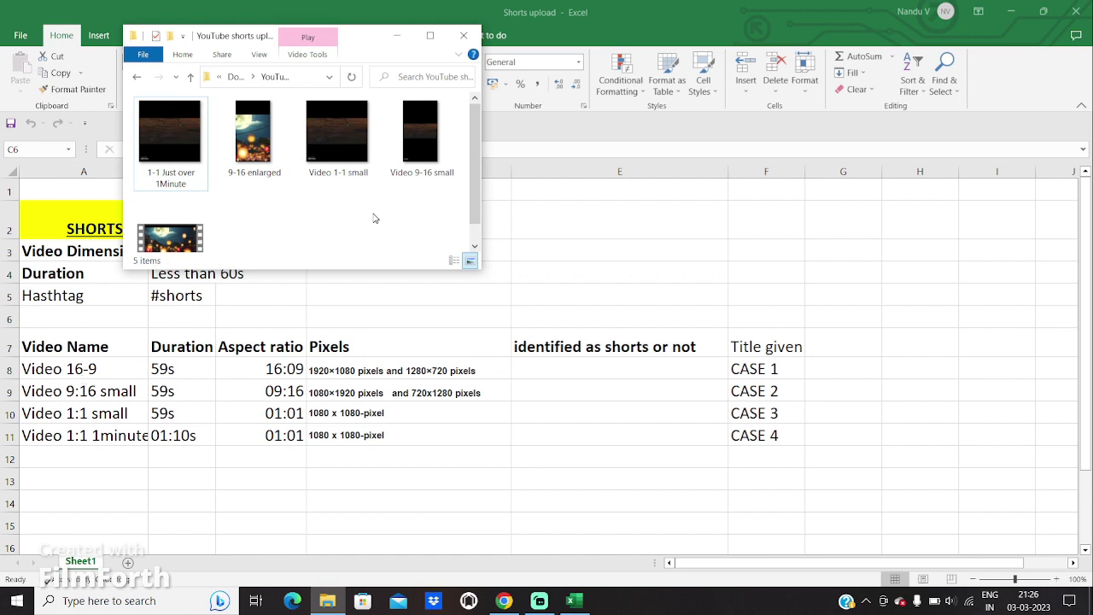
{"action": "left_click_drag", "start_coordinate": [473, 194], "coordinate": [472, 210]}
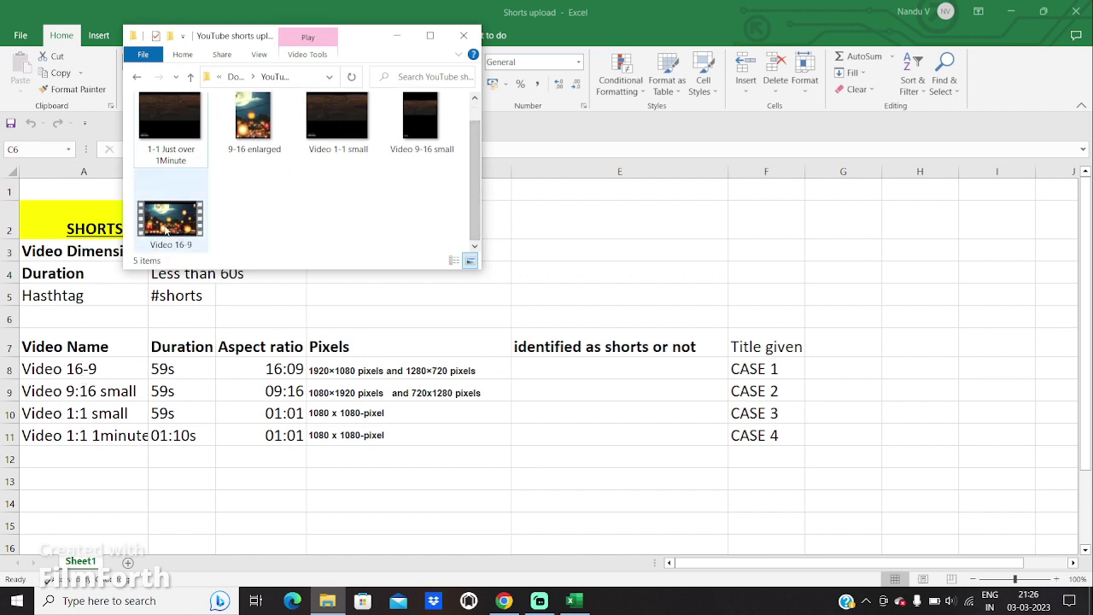
{"action": "mouse_move", "coordinate": [187, 232]}
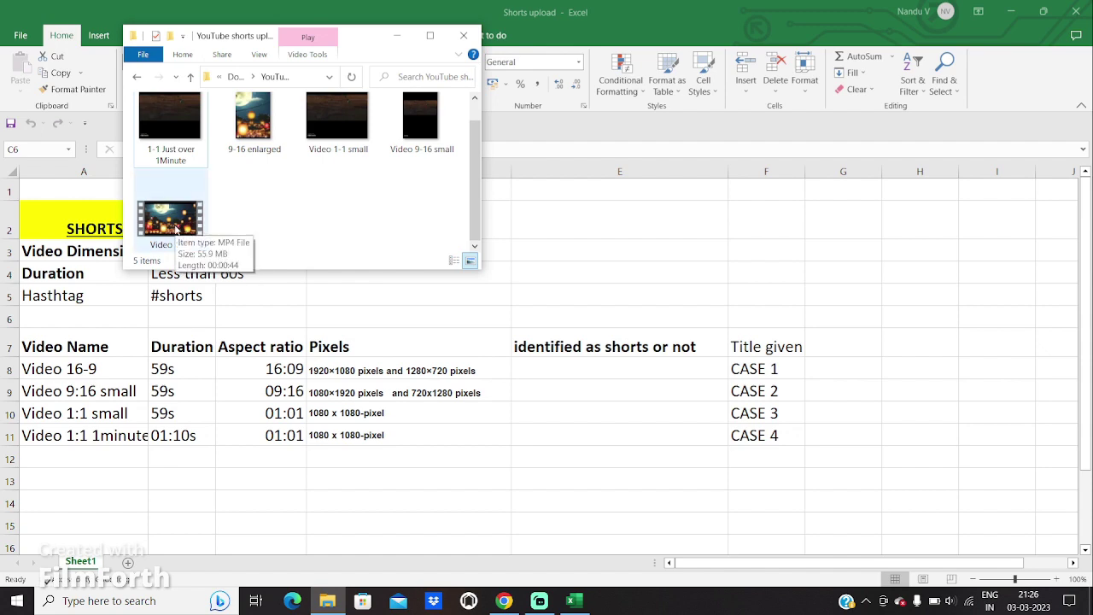
{"action": "left_click", "coordinate": [504, 601]}
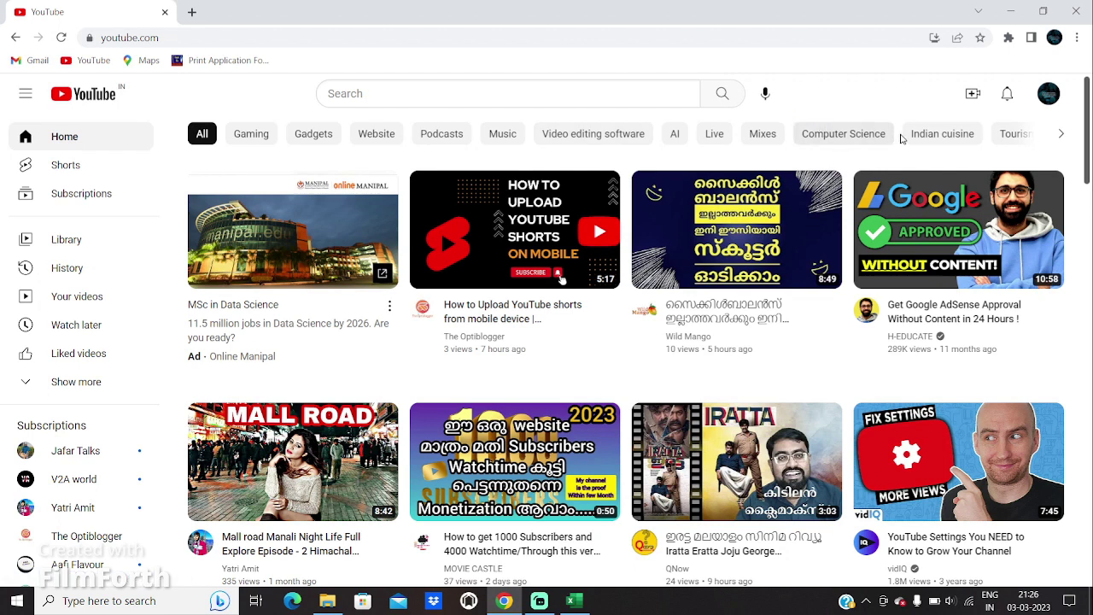
Upload 'Video 16-9.mp4' from the YouTube shorts upload folder through Create > Upload video.
{"action": "left_click", "coordinate": [975, 100]}
{"action": "left_click", "coordinate": [1023, 130]}
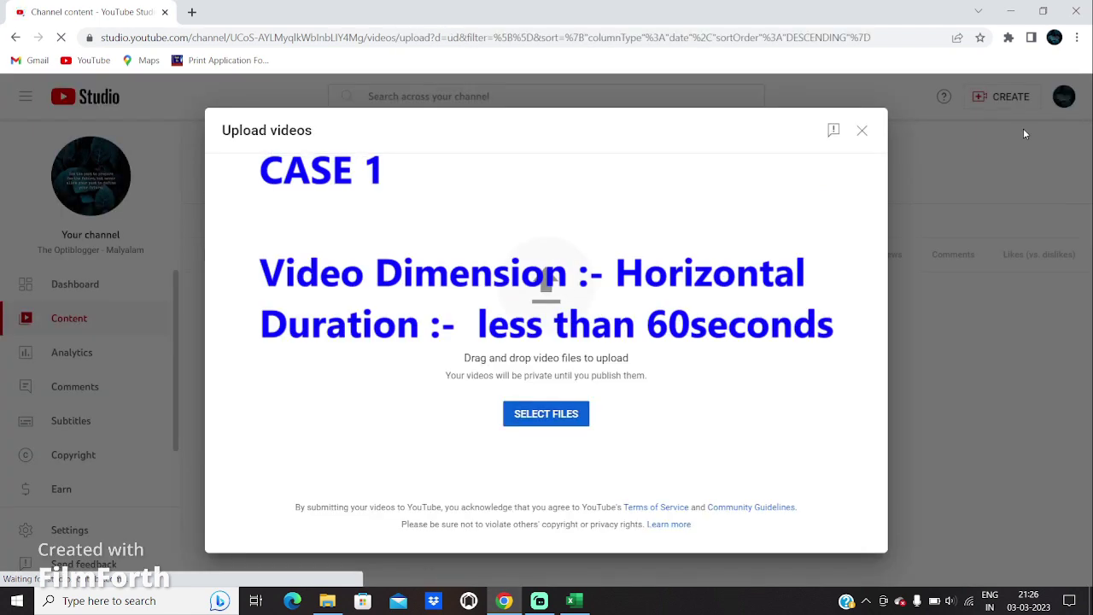
{"action": "left_click", "coordinate": [535, 427]}
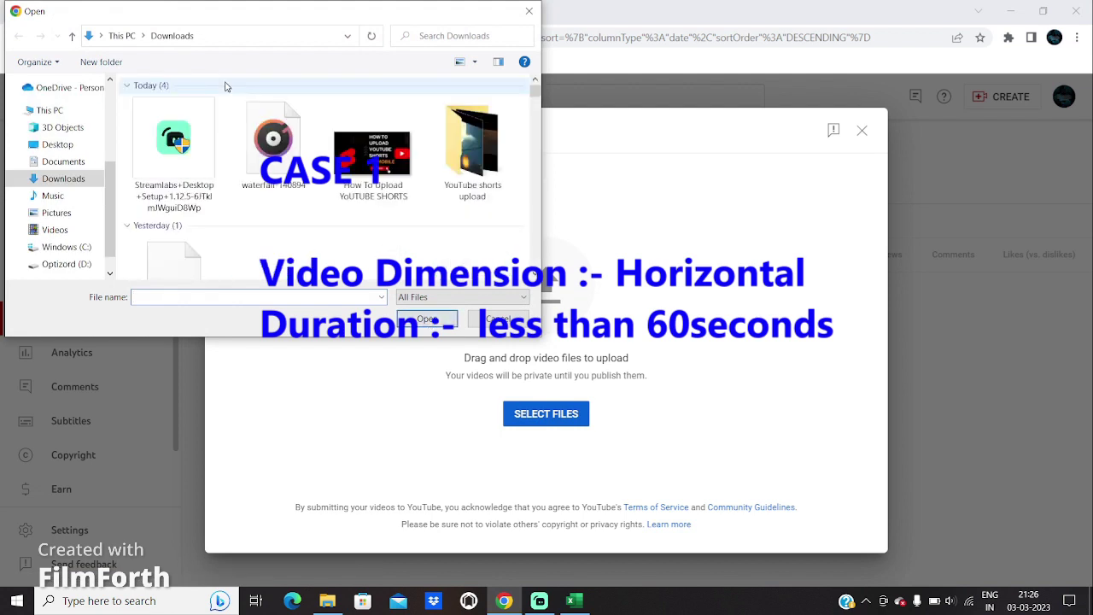
{"action": "double_click", "coordinate": [466, 156]}
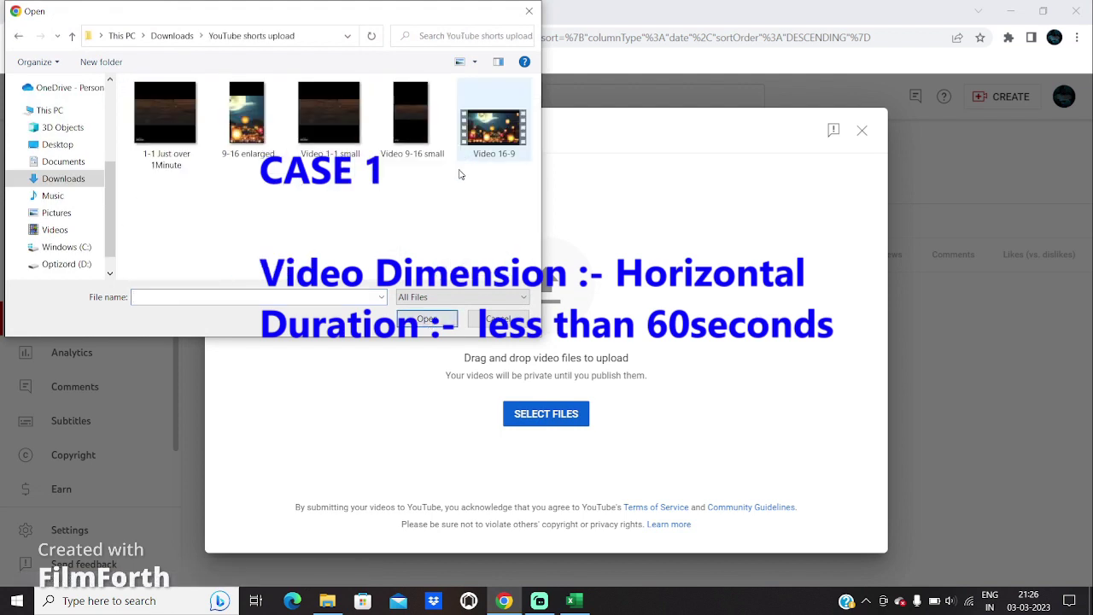
{"action": "left_click", "coordinate": [505, 150]}
{"action": "left_click", "coordinate": [435, 322]}
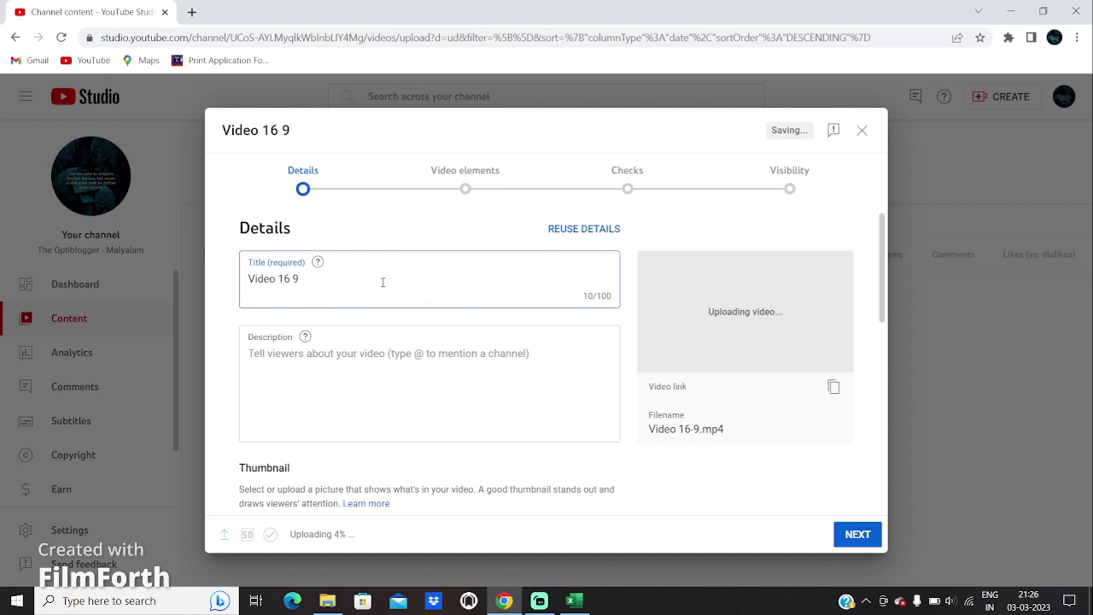
Replace the 'Video 16 9' title with CASE 1 and set the description to #shorts.
{"action": "left_click_drag", "start_coordinate": [297, 278], "coordinate": [254, 272]}
{"action": "type", "text": "CASE"}
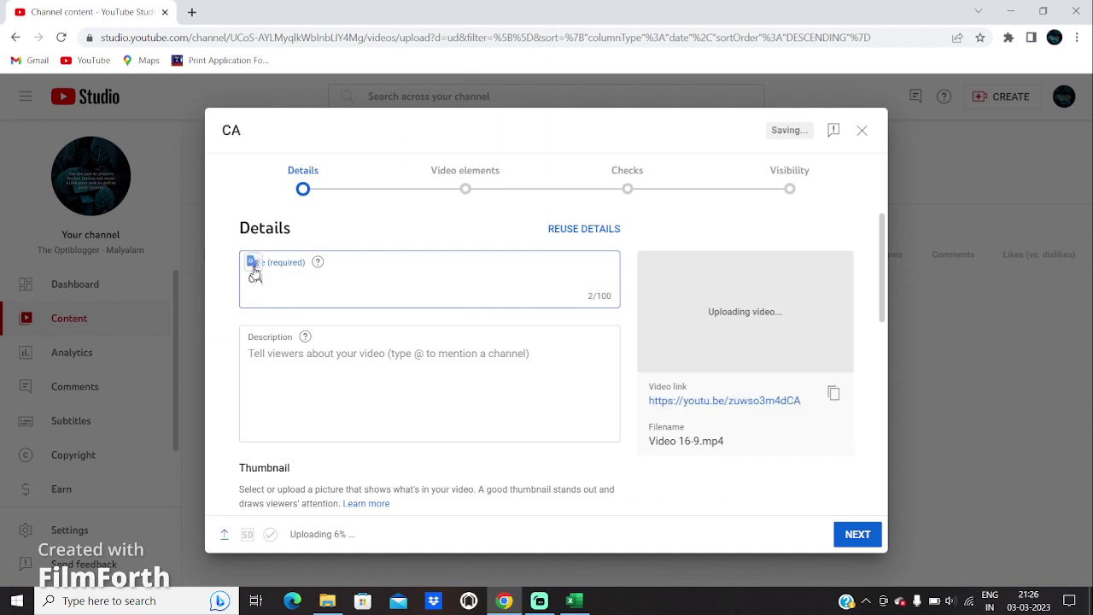
{"action": "left_click", "coordinate": [291, 355]}
{"action": "type", "text": "#sh"}
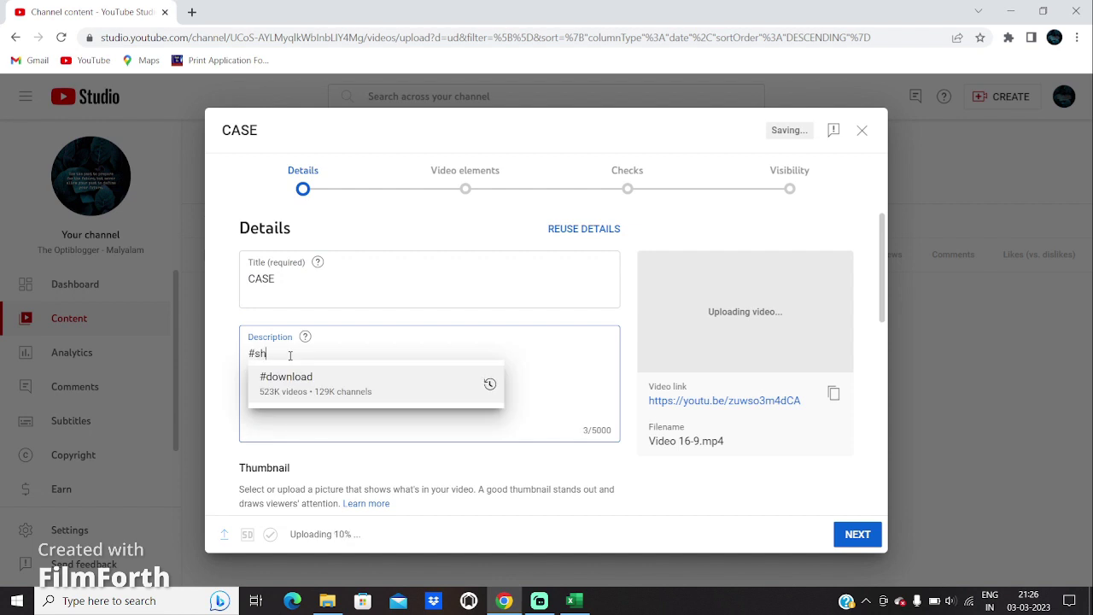
{"action": "type", "text": "orts"}
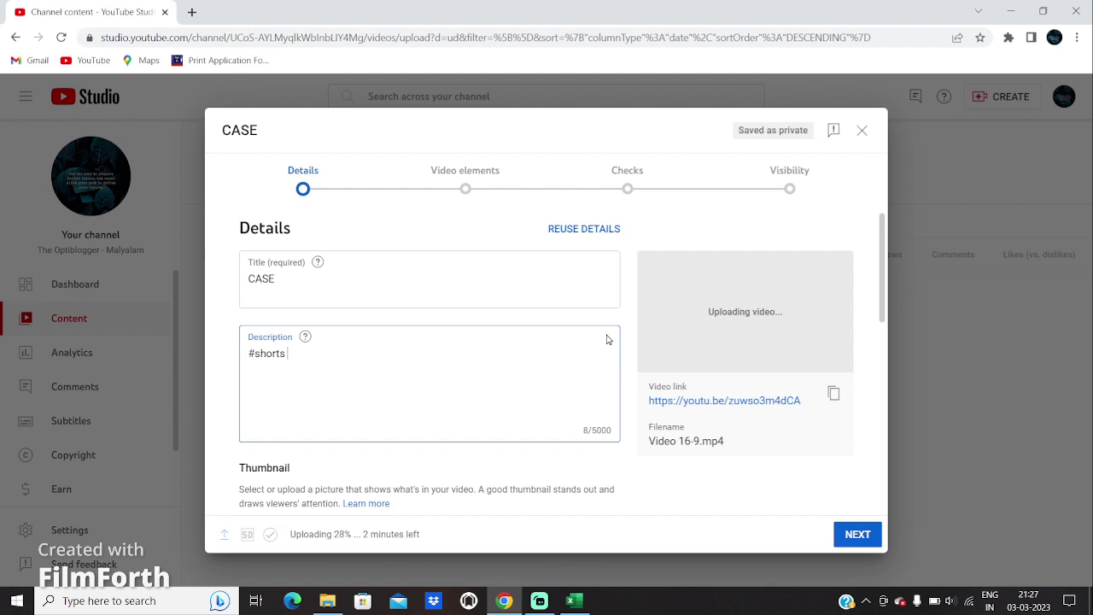
{"action": "key", "text": "Tab"}
{"action": "left_click", "coordinate": [334, 277]}
{"action": "type", "text": "1"}
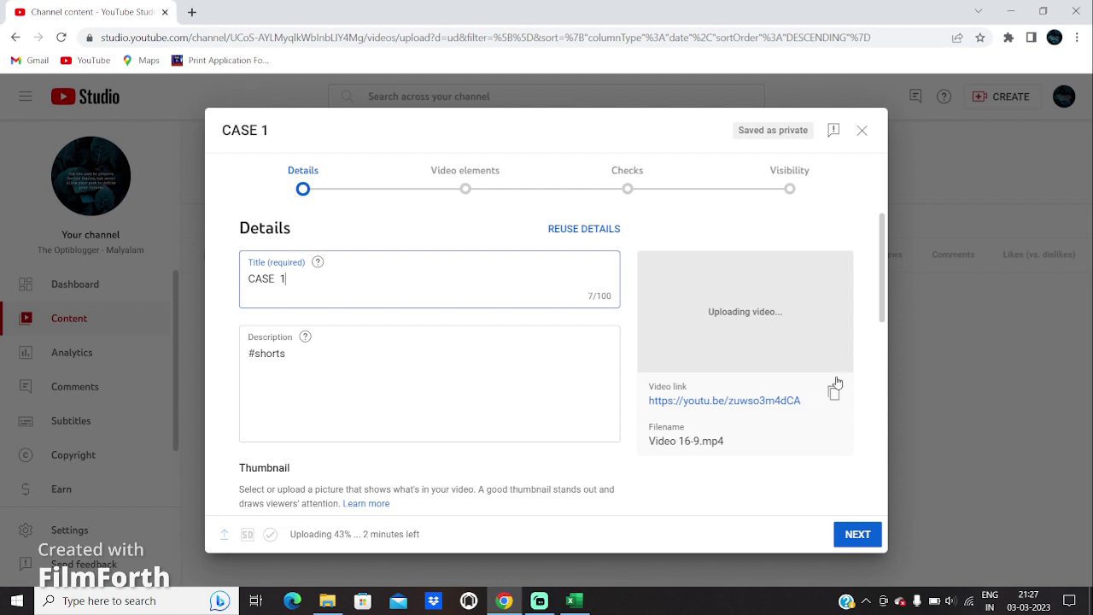
{"action": "left_click_drag", "start_coordinate": [883, 333], "coordinate": [925, 304]}
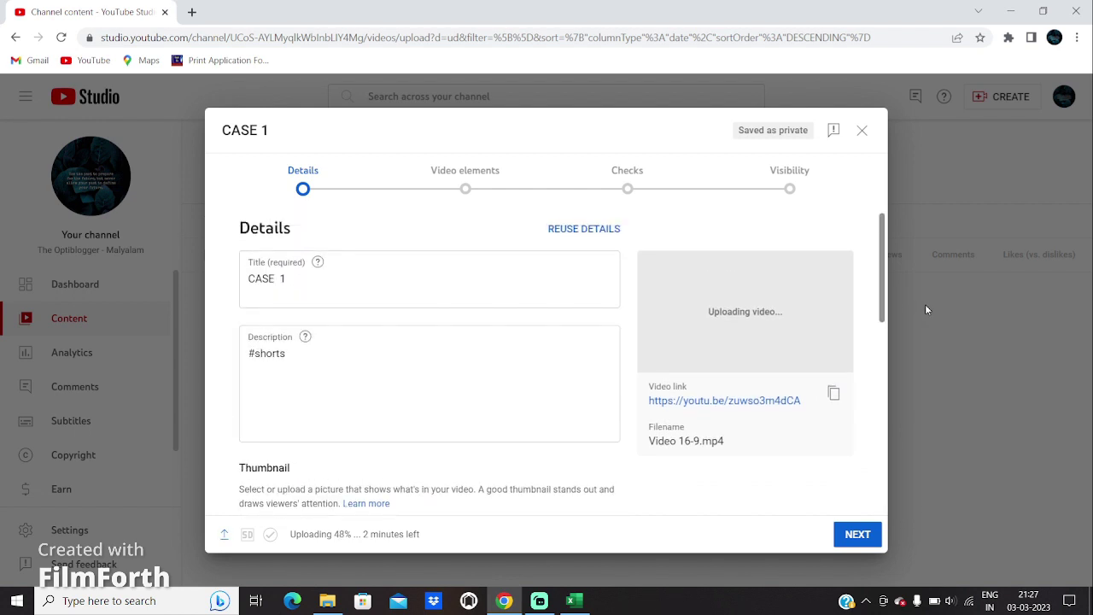
{"action": "left_click", "coordinate": [191, 12]}
Load studio.youtube.com in the new tab using 'st', then return to the Shorts upload sheet.
{"action": "type", "text": "st"}
{"action": "key", "text": "Return"}
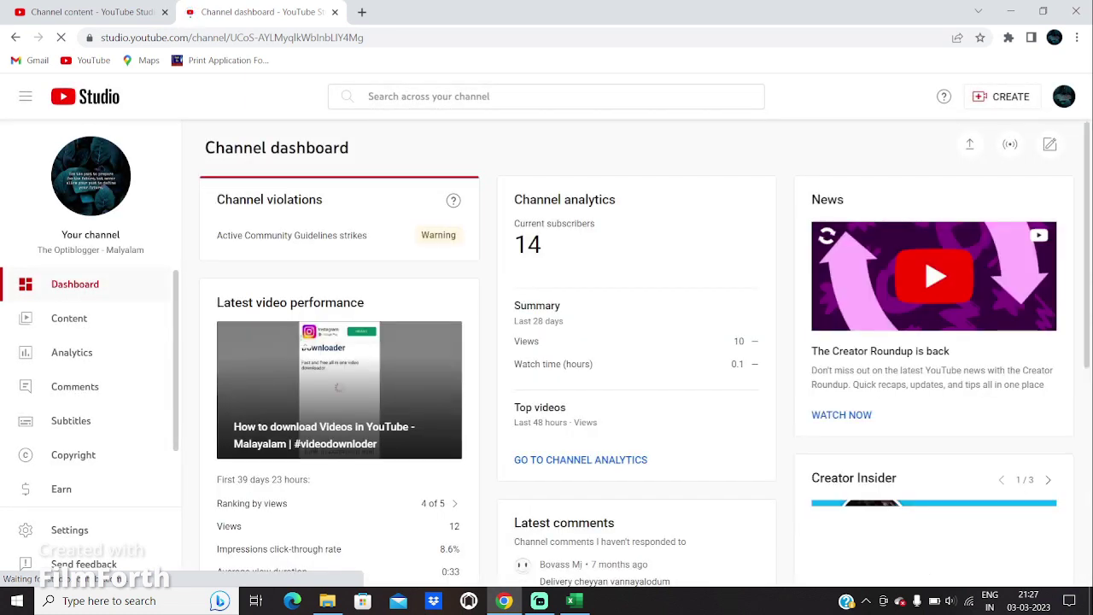
{"action": "left_click", "coordinate": [574, 602]}
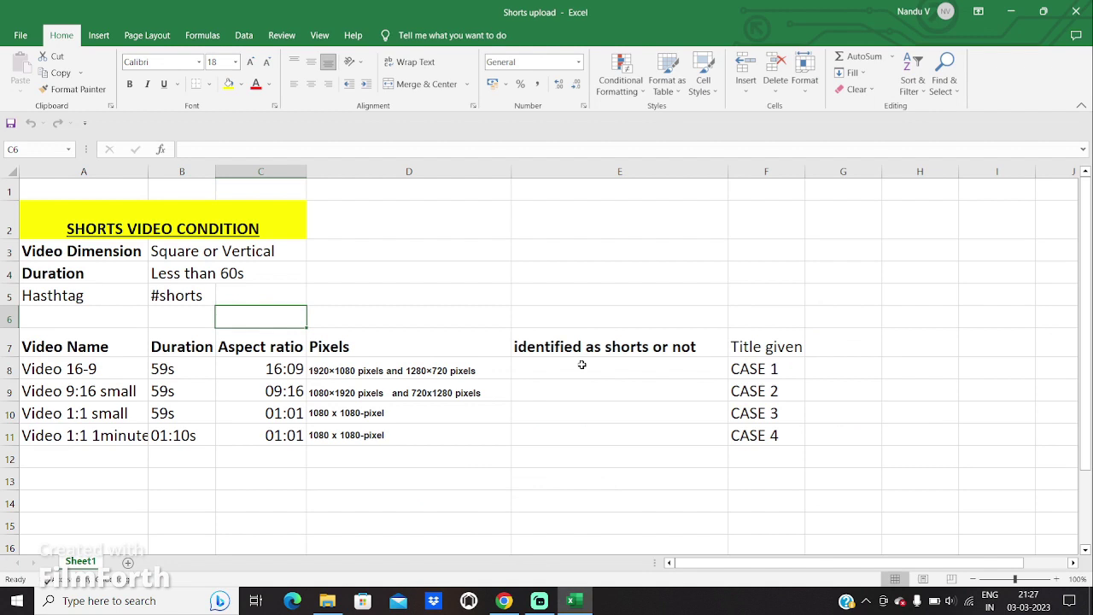
Check cells G8 and G9 beside CASE 1 and CASE 2, then minimise Excel to show the dashboard.
{"action": "left_click", "coordinate": [837, 370]}
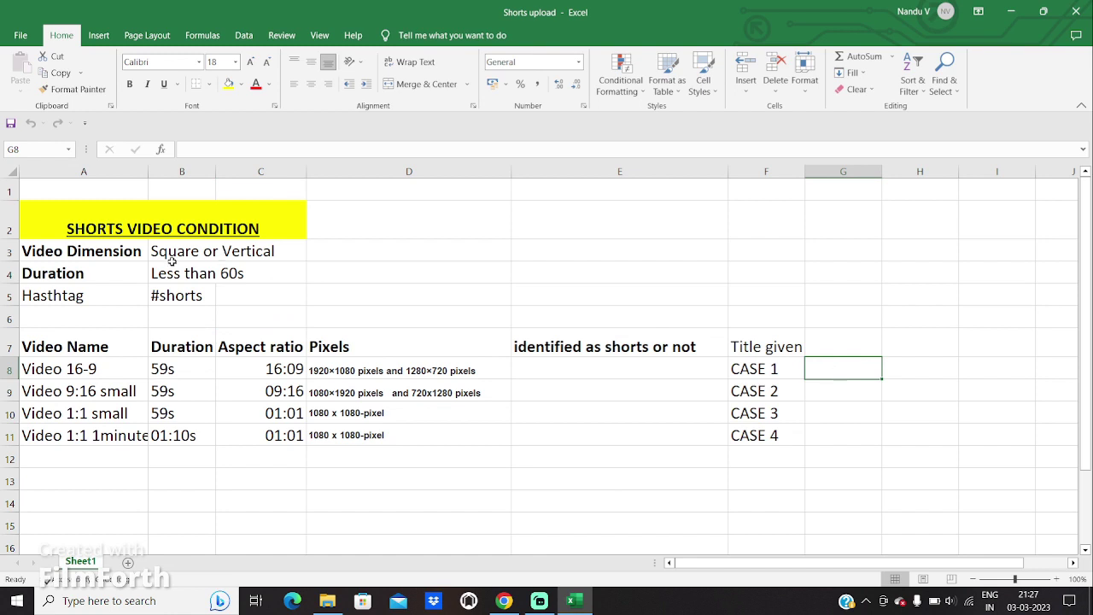
{"action": "left_click", "coordinate": [839, 391]}
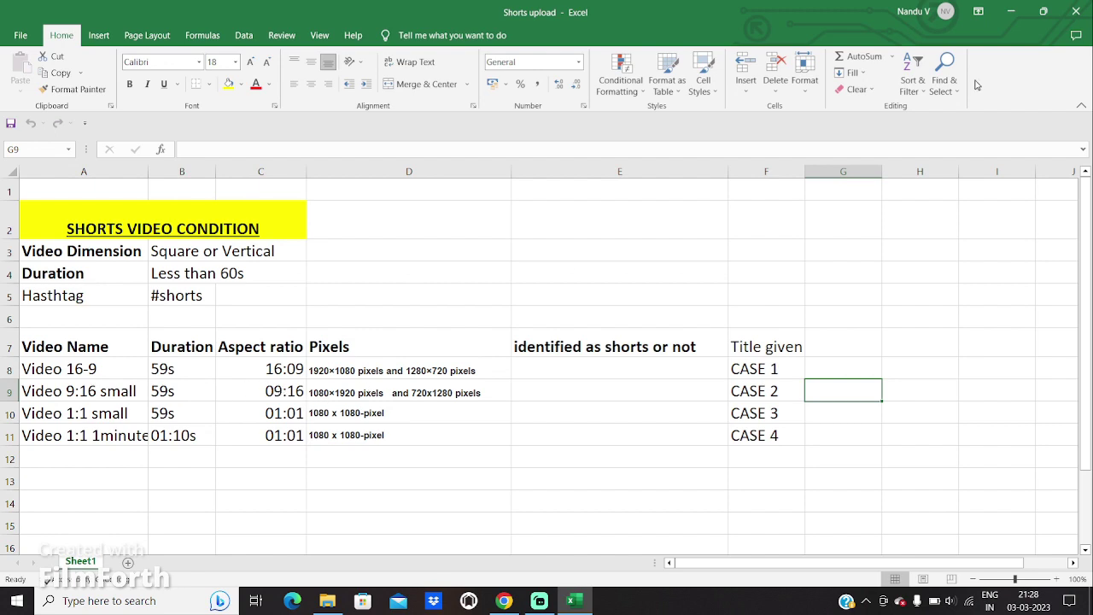
{"action": "left_click", "coordinate": [1011, 11]}
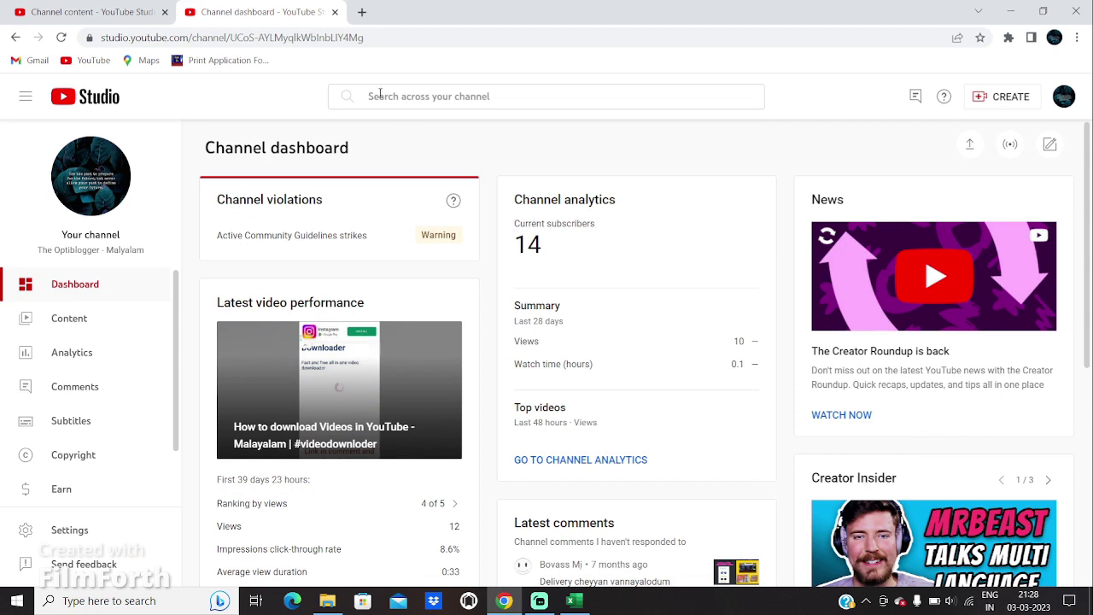
Start uploading the Video 9-16 small file from YouTube Studio.
{"action": "left_click", "coordinate": [983, 97]}
{"action": "left_click", "coordinate": [980, 129]}
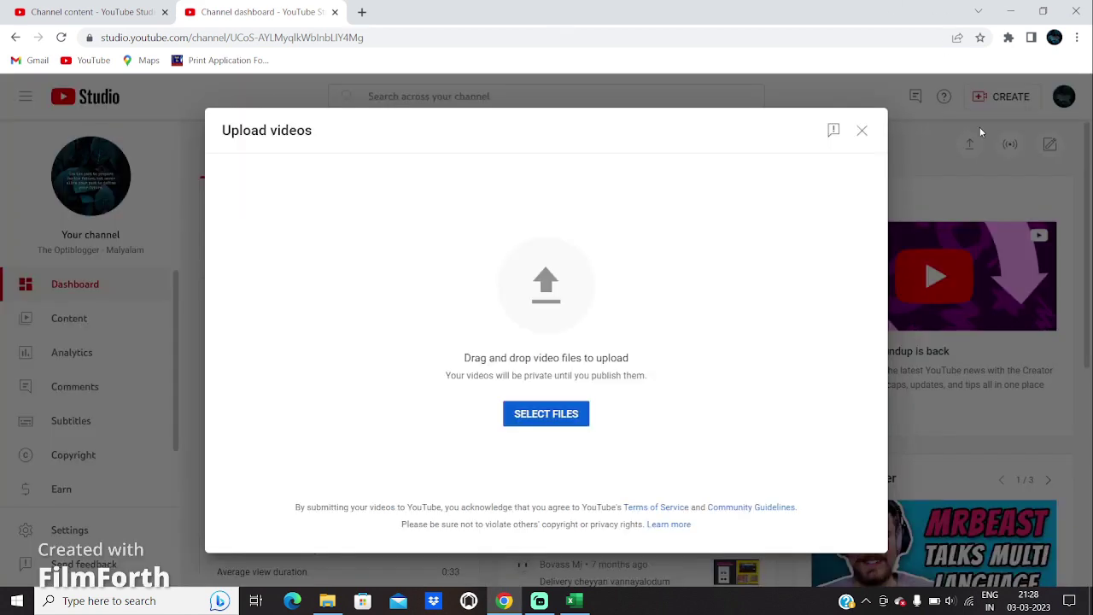
{"action": "left_click", "coordinate": [546, 419]}
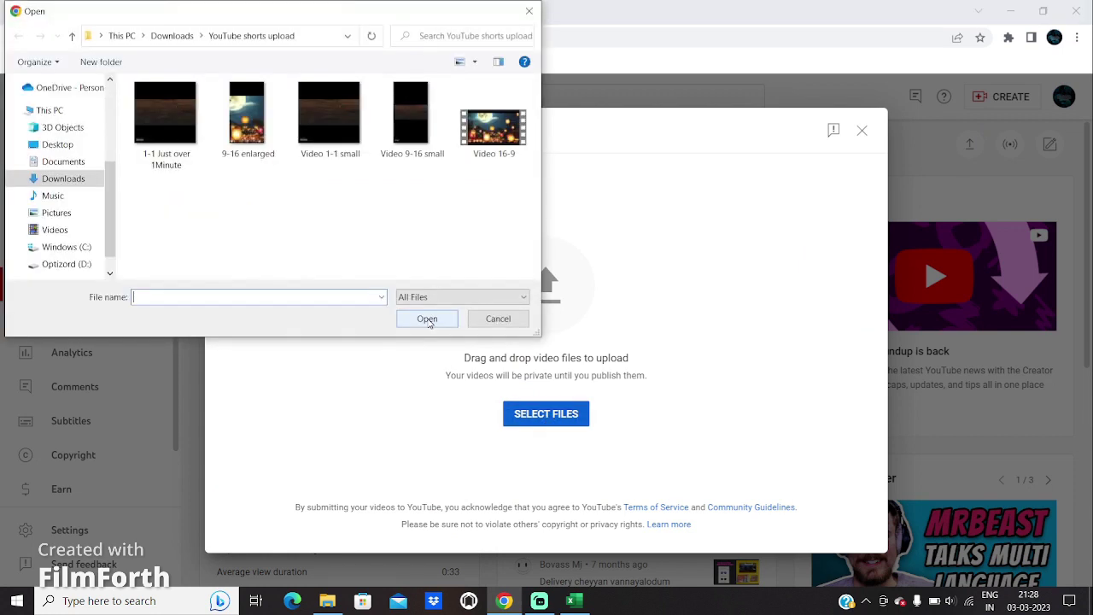
{"action": "left_click", "coordinate": [408, 151]}
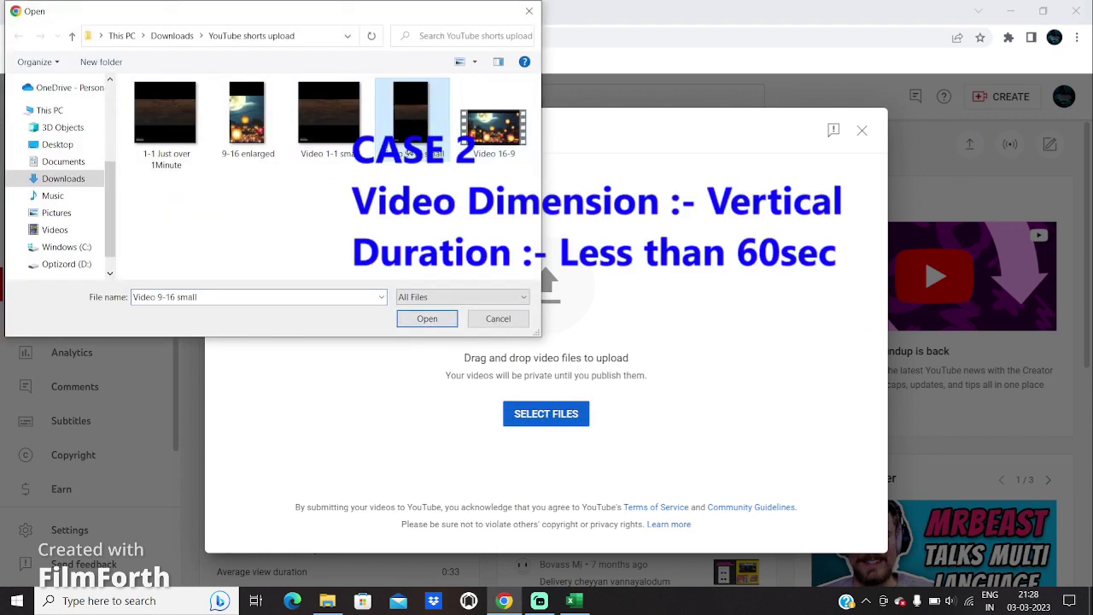
{"action": "left_click", "coordinate": [430, 319]}
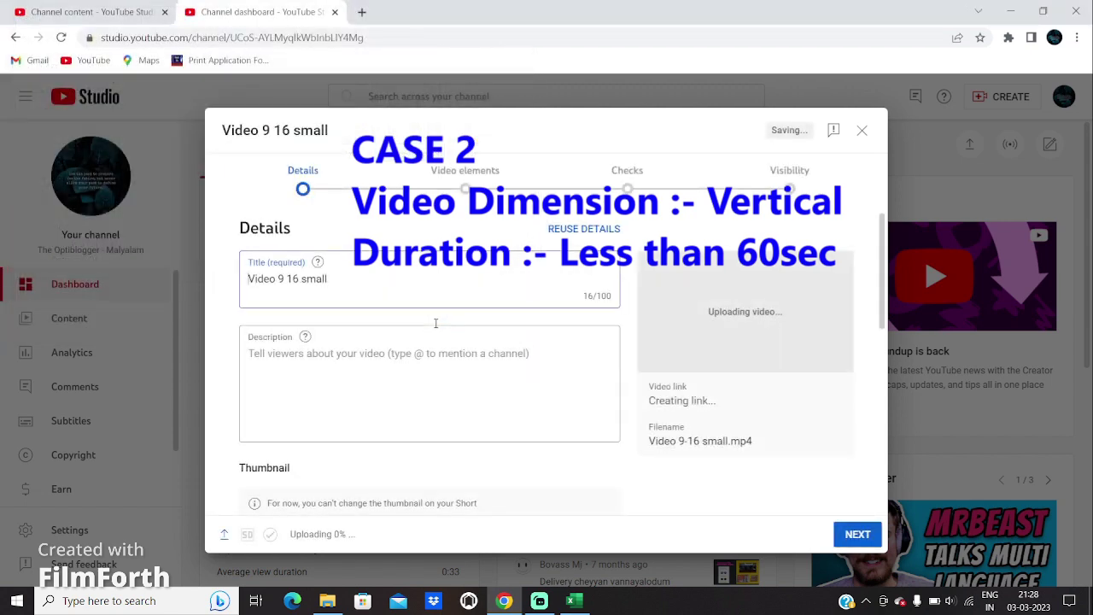
Title the 9:16 upload CASE 2 with a #shorts description, then bring up the Excel sheet.
{"action": "left_click_drag", "start_coordinate": [359, 281], "coordinate": [198, 274]}
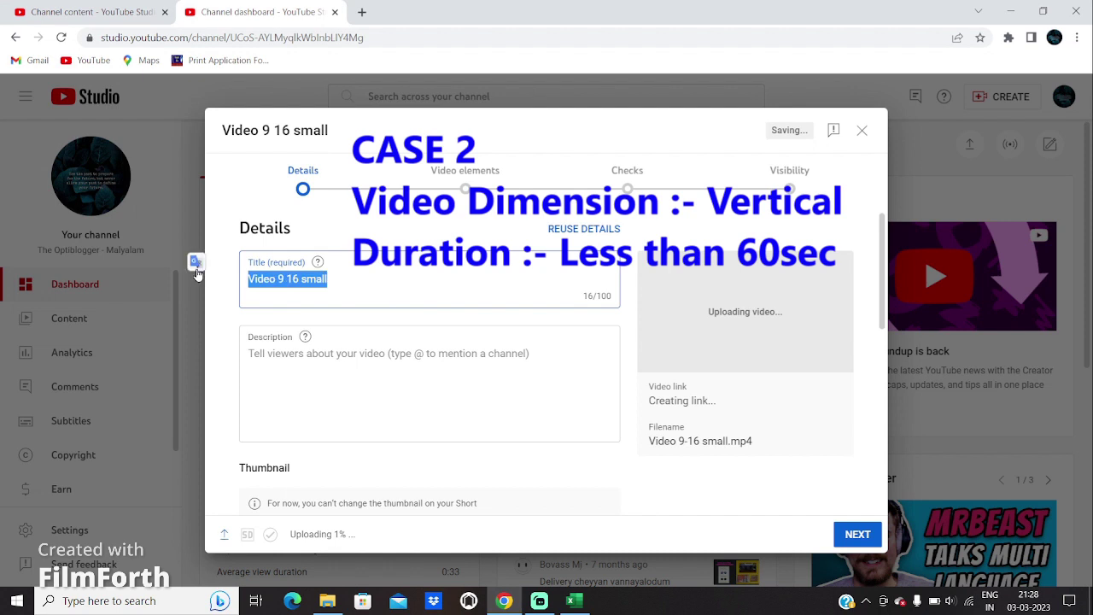
{"action": "type", "text": "CASE "}
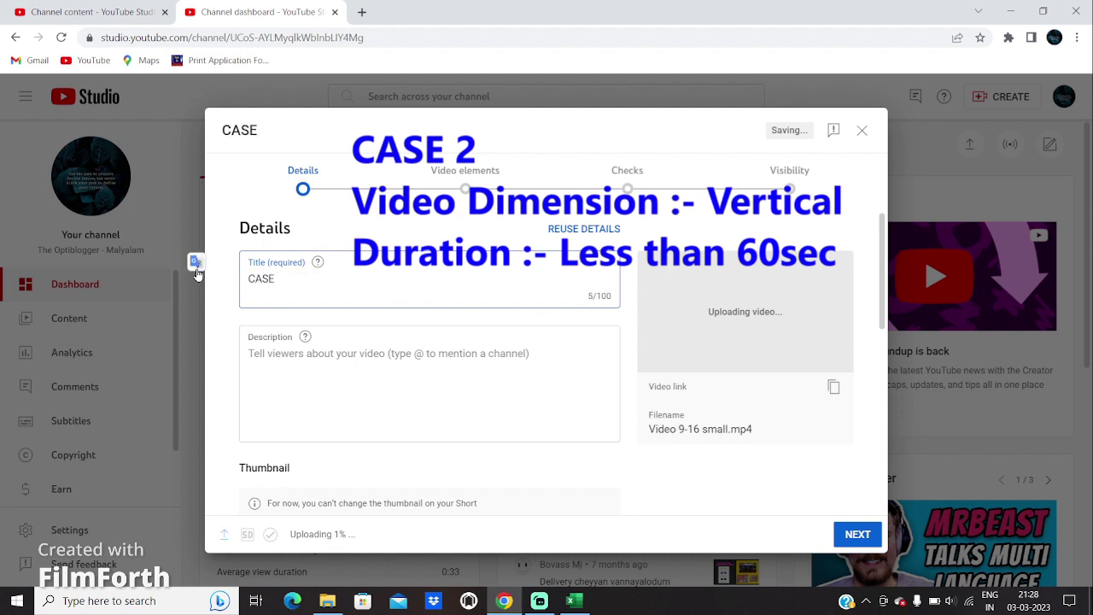
{"action": "type", "text": "2"}
{"action": "left_click", "coordinate": [267, 356]}
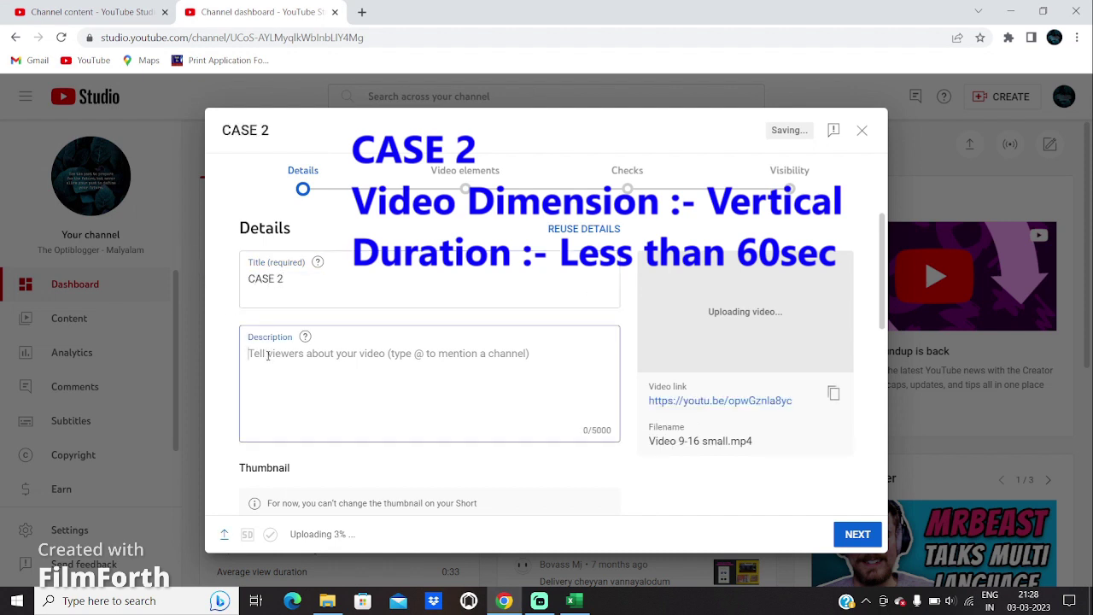
{"action": "type", "text": "#shorts"}
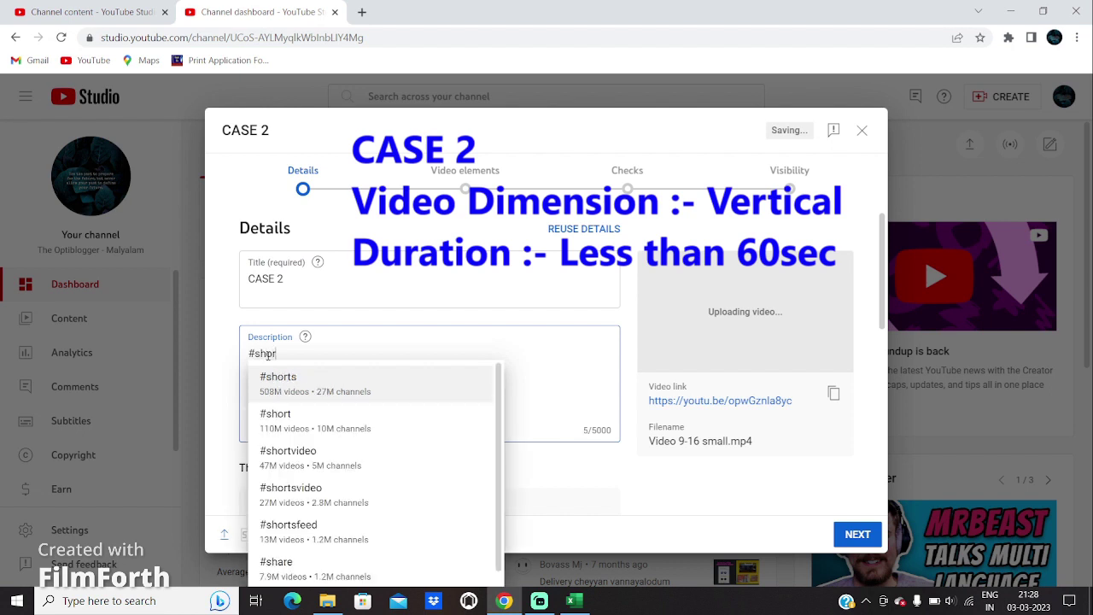
{"action": "left_click", "coordinate": [296, 384]}
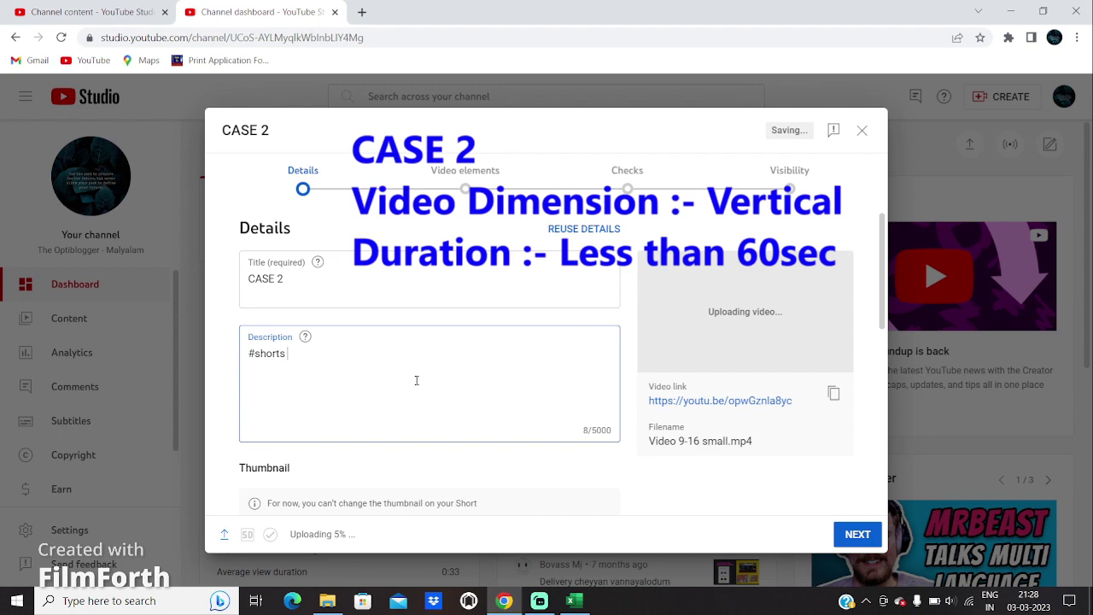
{"action": "left_click", "coordinate": [574, 600]}
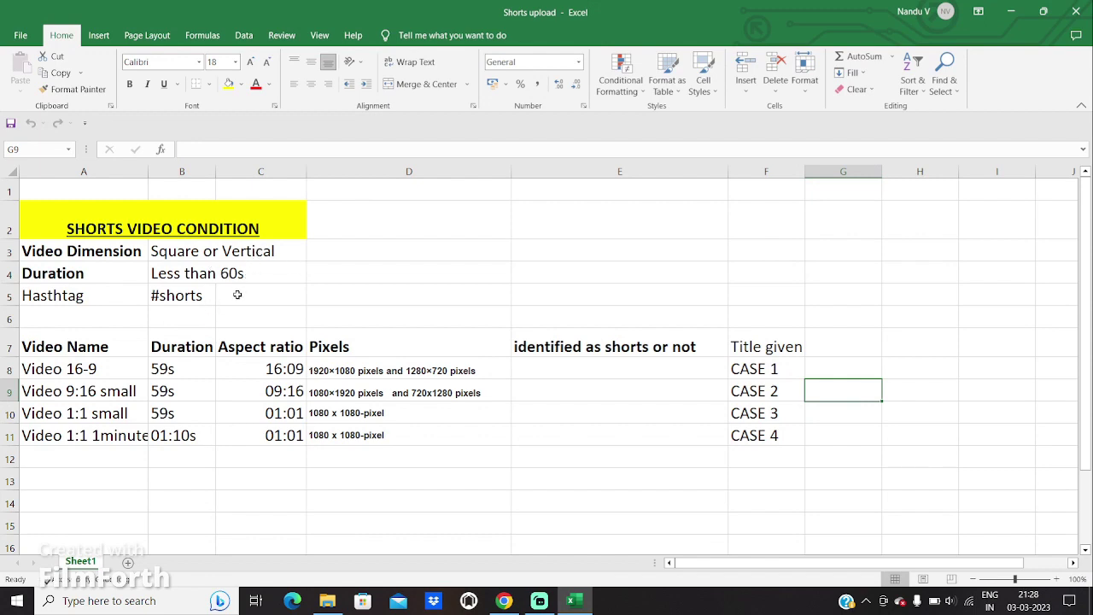
Minimise the Shorts upload workbook to return to the CASE 2 upload details.
{"action": "left_click", "coordinate": [1013, 14]}
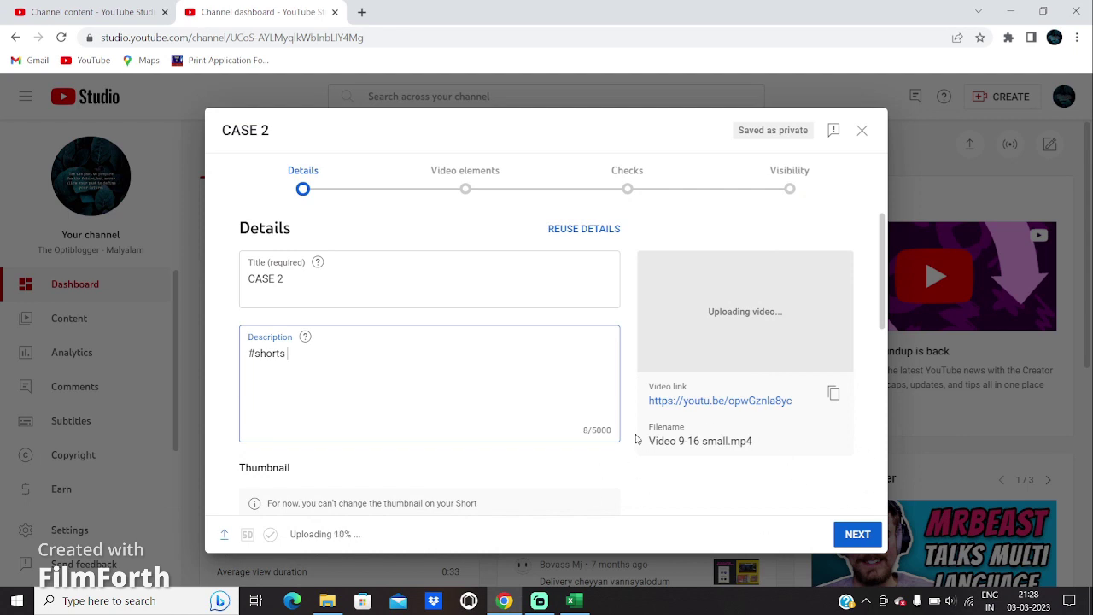
Load the YouTube Studio dashboard in a third tab by typing 'stud'.
{"action": "left_click", "coordinate": [362, 12]}
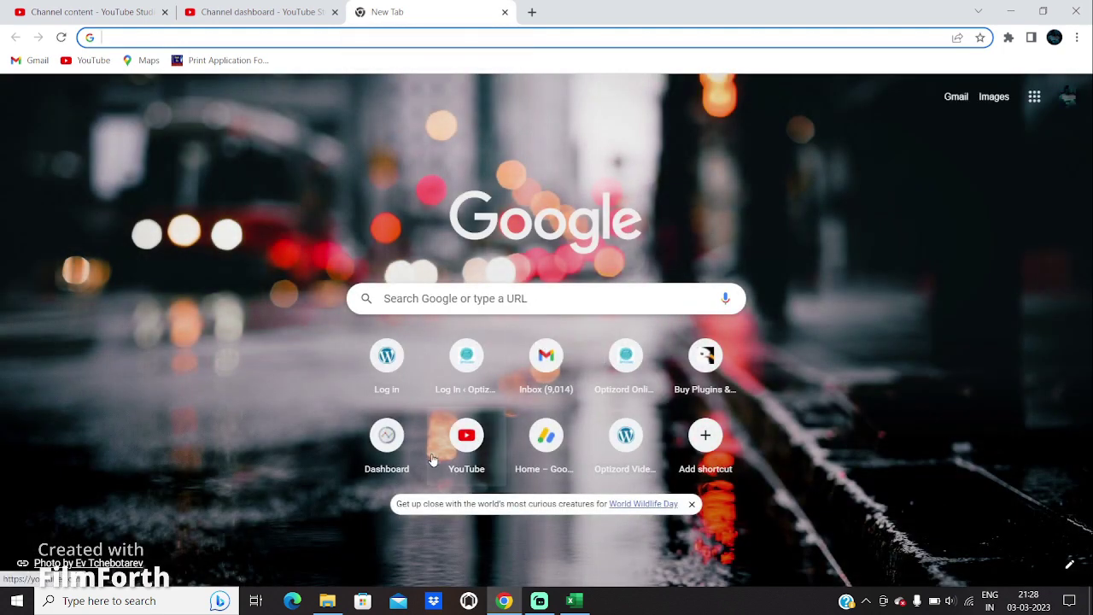
{"action": "type", "text": "studio.youtube.com/channel/UCoS-AYLMyqlkWbInbLIY4Mg"}
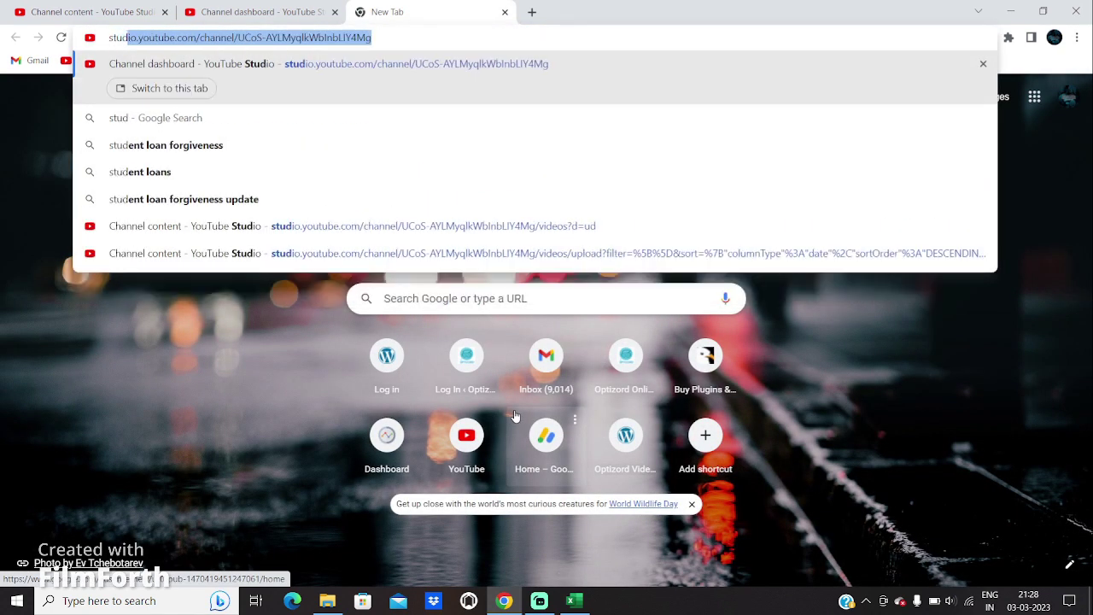
{"action": "key", "text": "Return"}
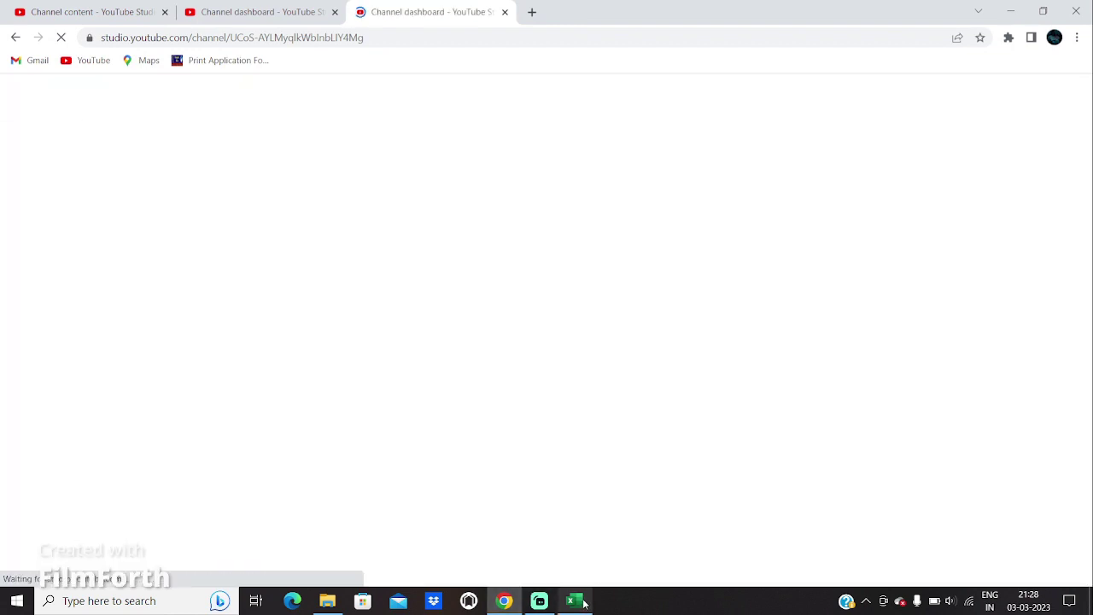
{"action": "left_click", "coordinate": [583, 604]}
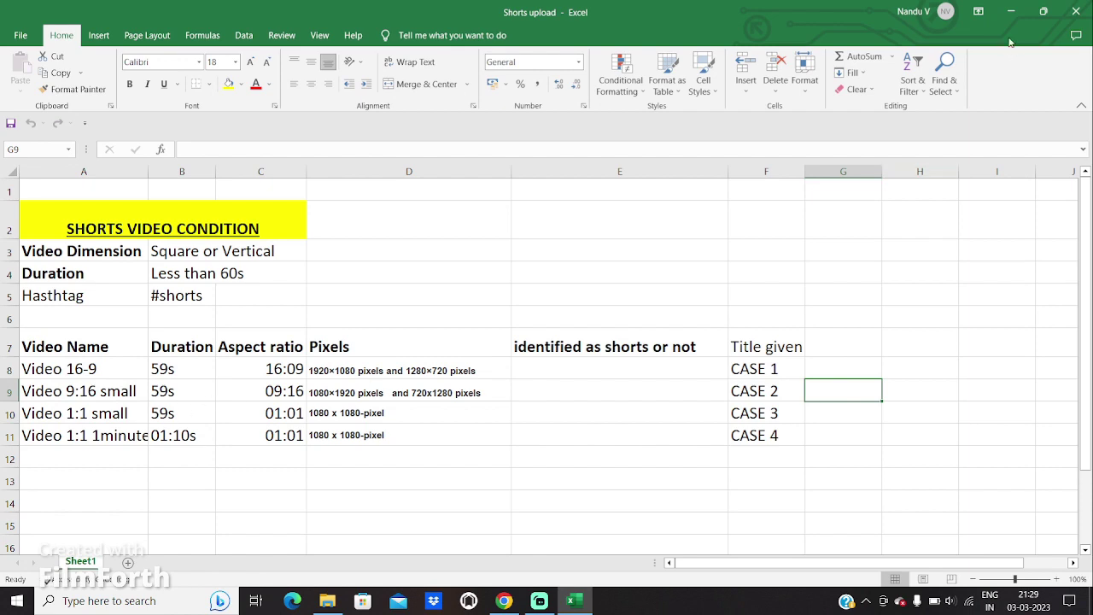
{"action": "left_click", "coordinate": [1010, 12]}
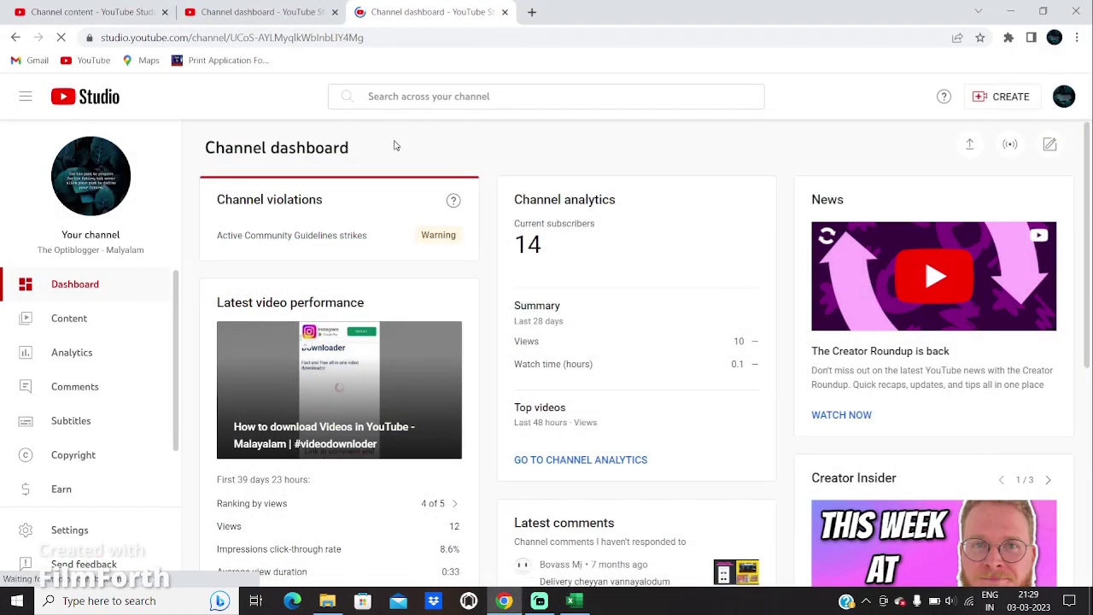
Upload 'Video 1-1 small.mp4' through CREATE > Upload videos and SELECT FILES.
{"action": "left_click", "coordinate": [982, 96]}
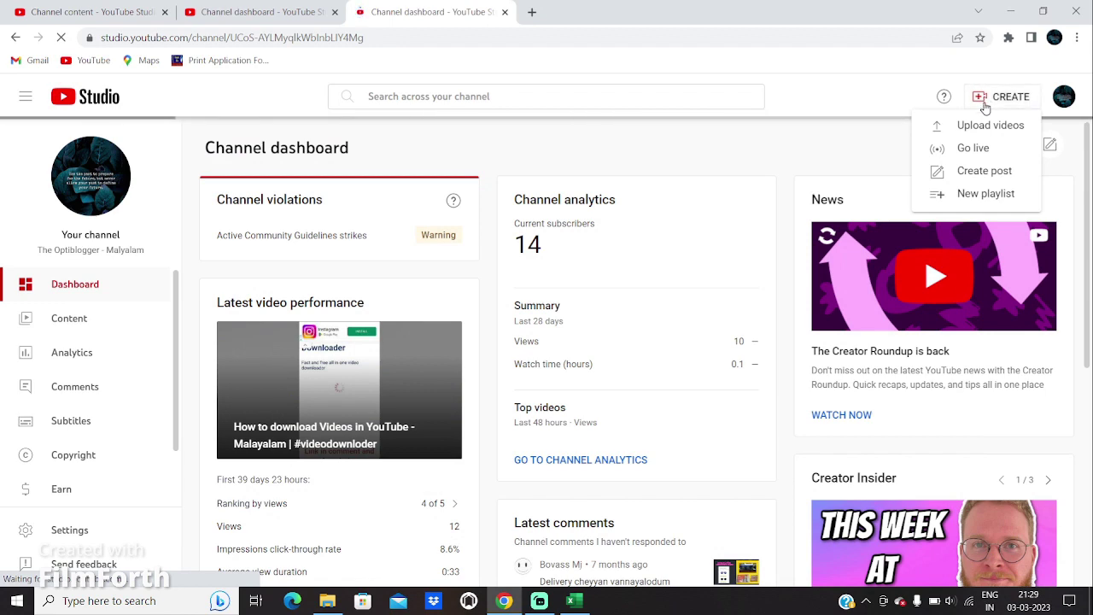
{"action": "left_click", "coordinate": [988, 126]}
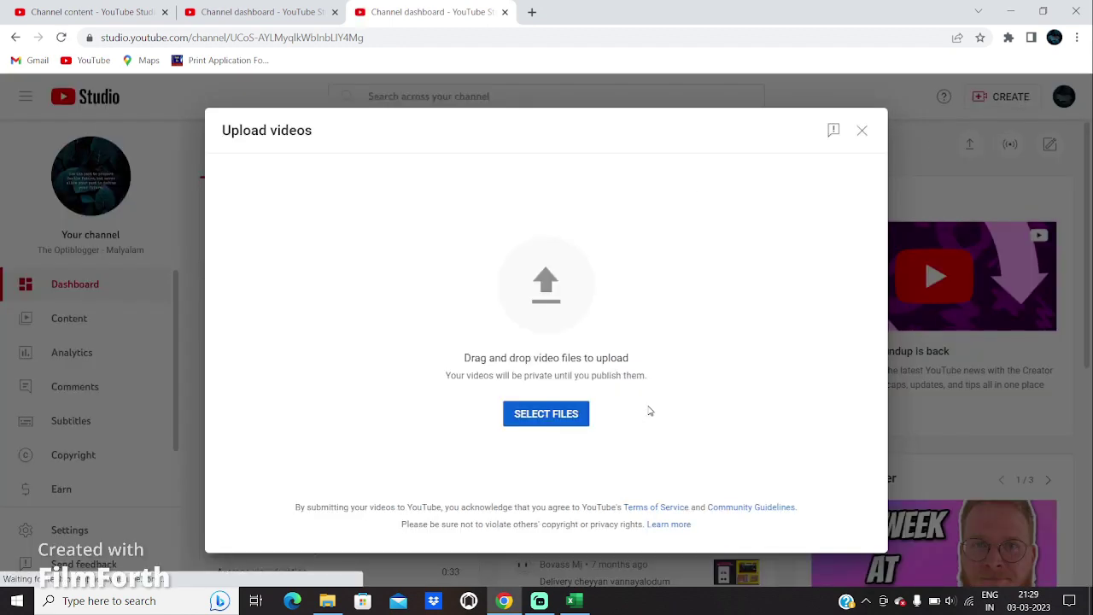
{"action": "left_click", "coordinate": [567, 413]}
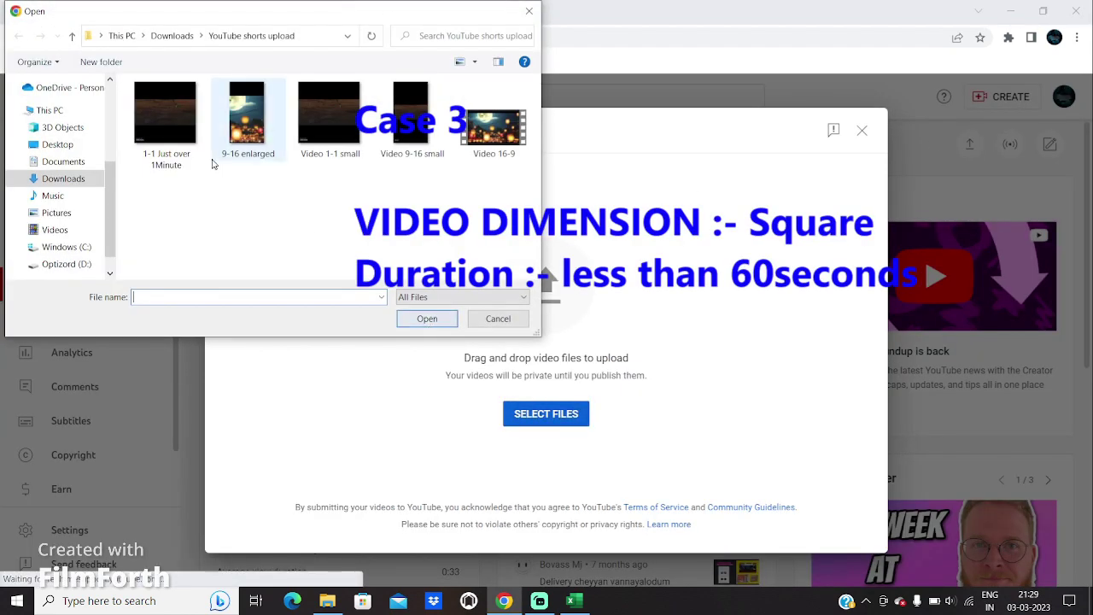
{"action": "left_click", "coordinate": [337, 137]}
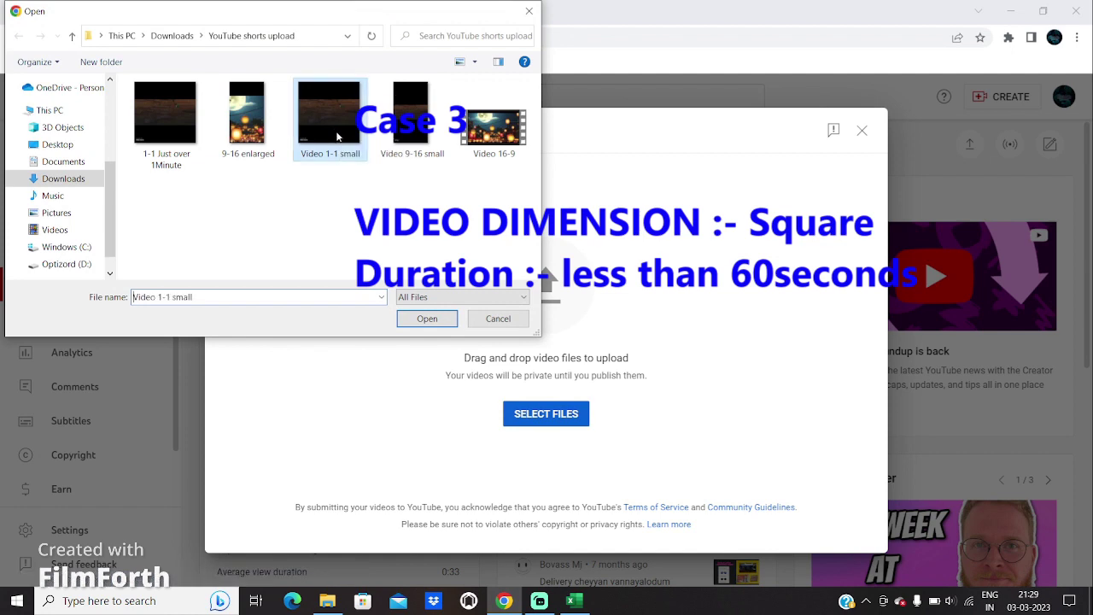
{"action": "left_click", "coordinate": [431, 319]}
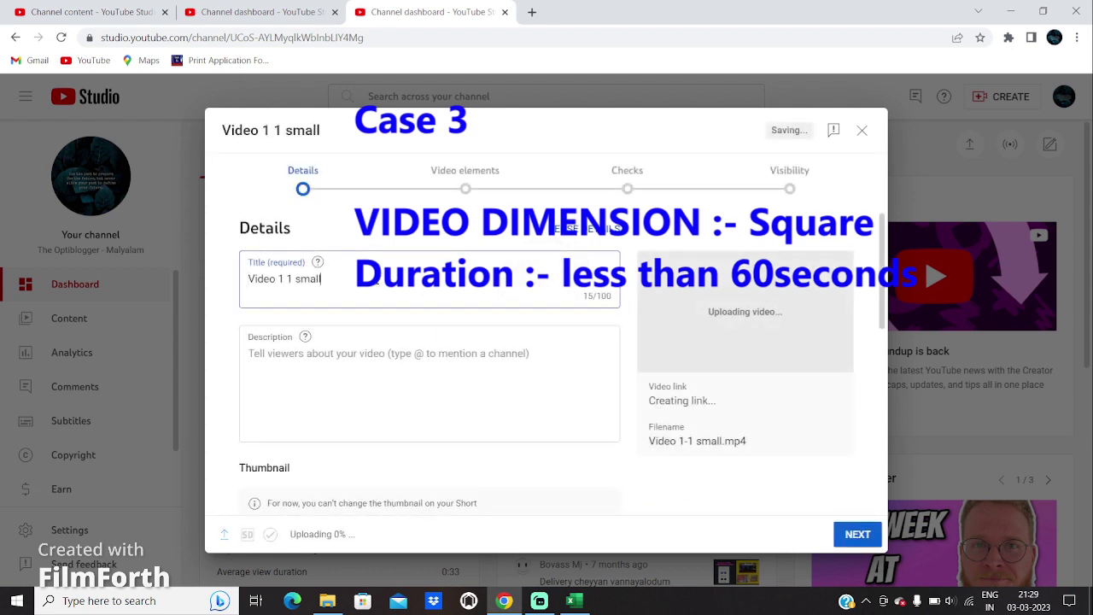
Replace the default title with CASE 3 and correct the #sorts description typo to #shorts.
{"action": "left_click_drag", "start_coordinate": [322, 279], "coordinate": [235, 269]}
{"action": "type", "text": "CASE"}
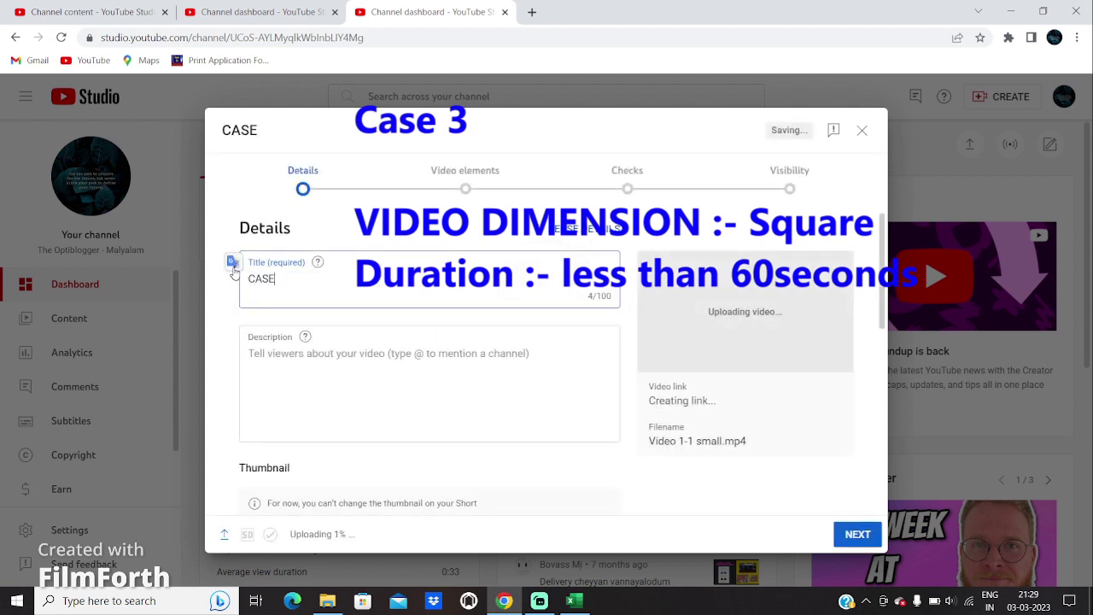
{"action": "type", "text": " 3"}
{"action": "left_click", "coordinate": [275, 354]}
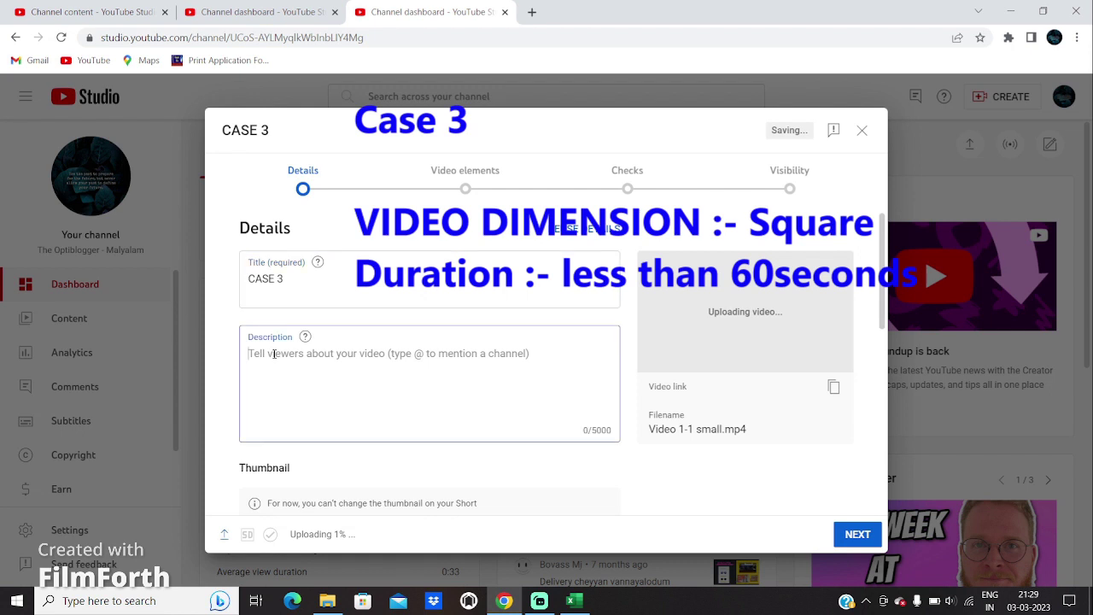
{"action": "type", "text": "#sorts"}
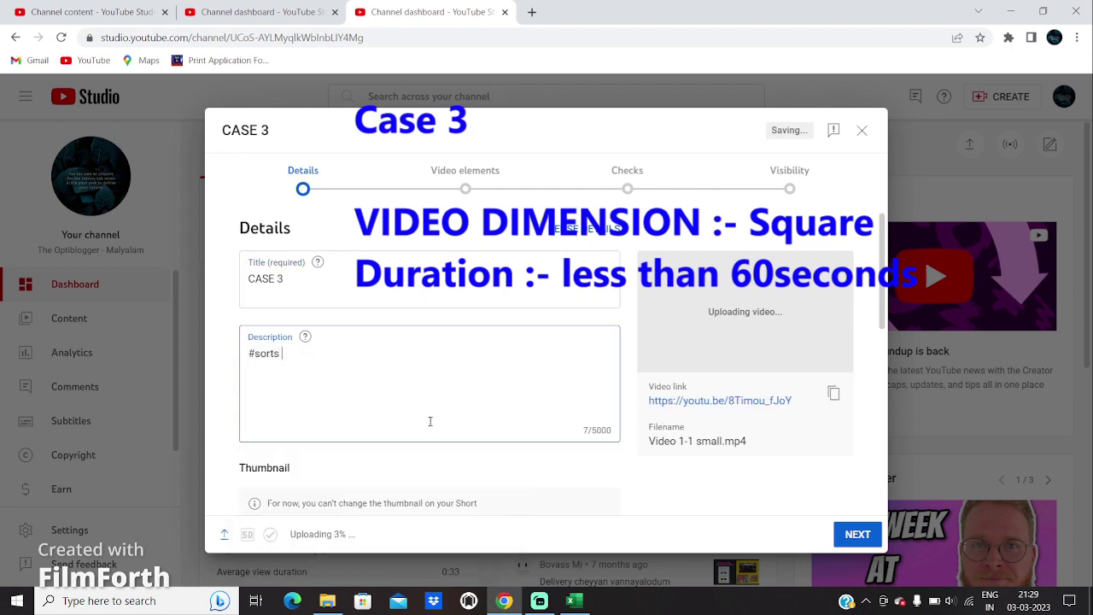
{"action": "key", "text": "BackSpace"}
{"action": "key", "text": "BackSpace"}
{"action": "key", "text": "BackSpace"}
{"action": "key", "text": "BackSpace"}
{"action": "key", "text": "BackSpace"}
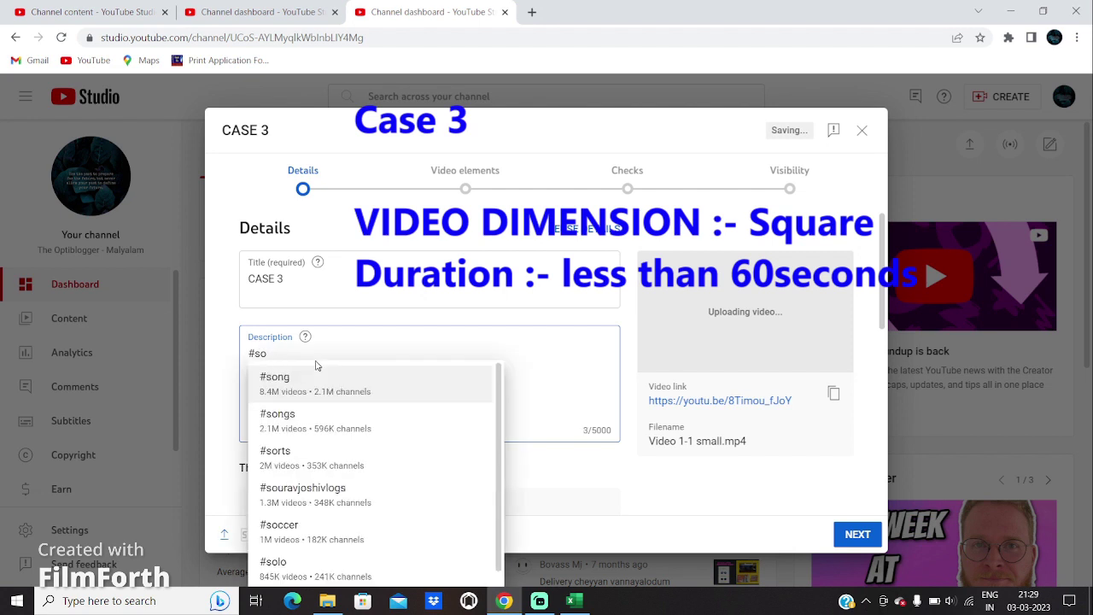
{"action": "type", "text": "horts"}
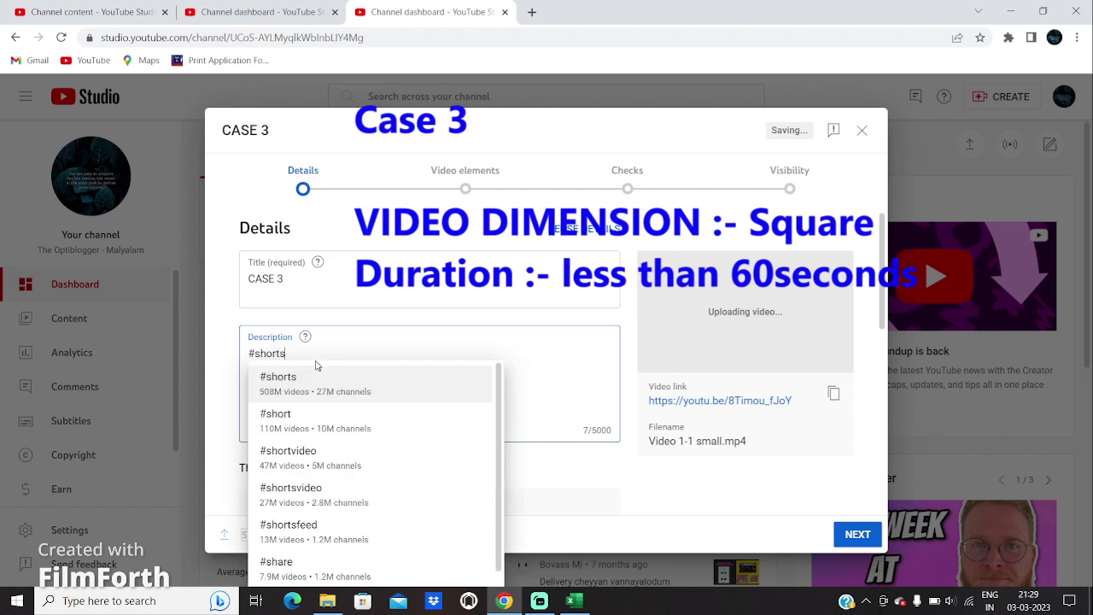
{"action": "left_click", "coordinate": [320, 379]}
Try advancing with NEXT, then scroll back up to the Details form.
{"action": "left_click", "coordinate": [863, 534]}
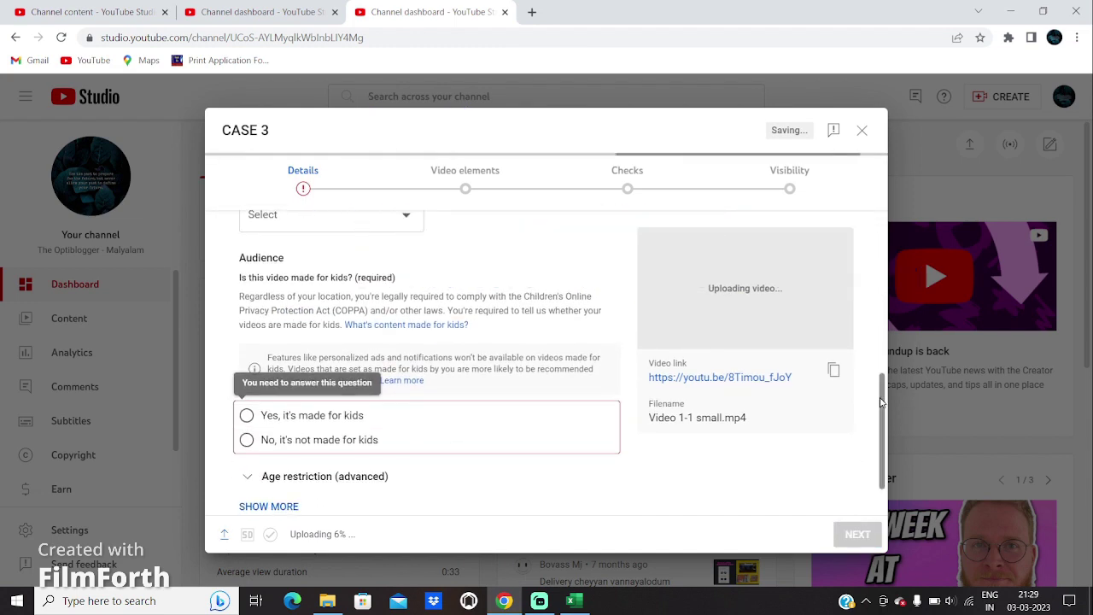
{"action": "left_click_drag", "start_coordinate": [882, 419], "coordinate": [886, 211]}
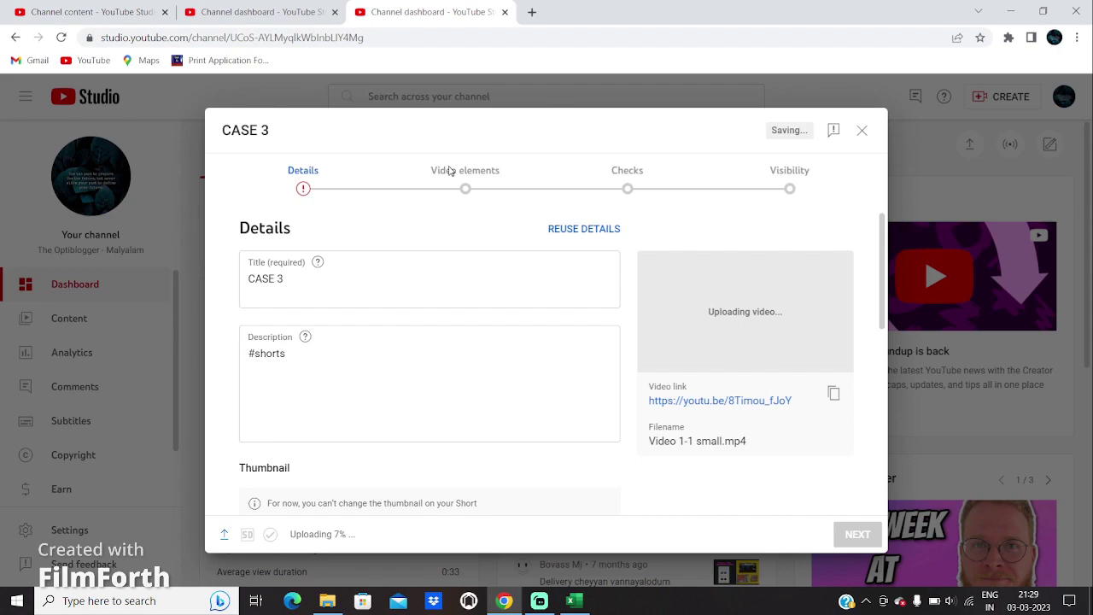
{"action": "left_click", "coordinate": [531, 12]}
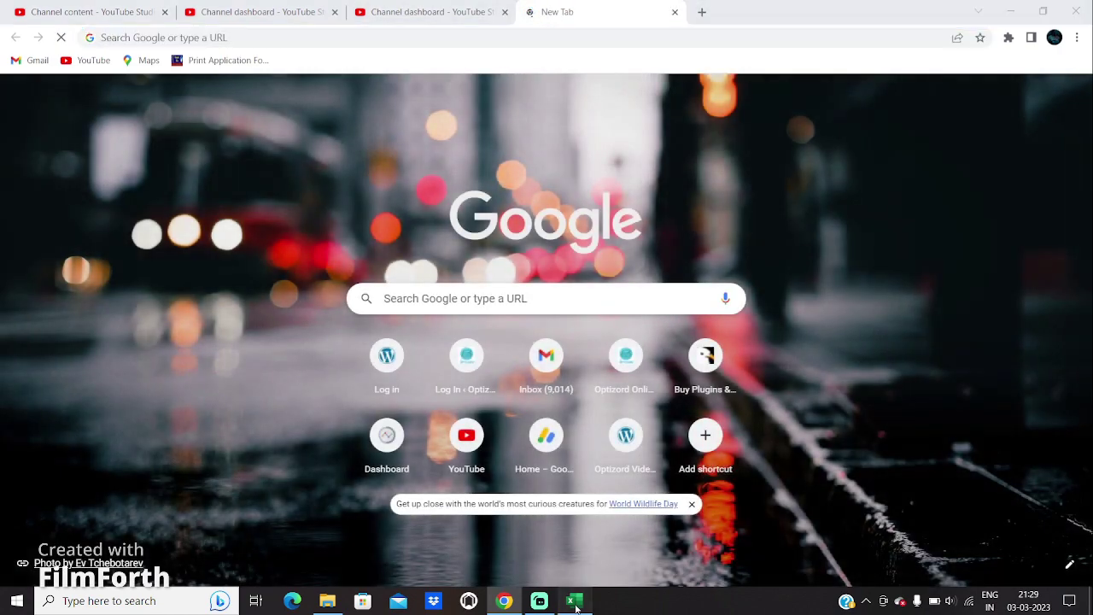
Minimize the Excel tracking sheet and load the YouTube Studio channel address from 'stu' in a new tab.
{"action": "left_click", "coordinate": [574, 601]}
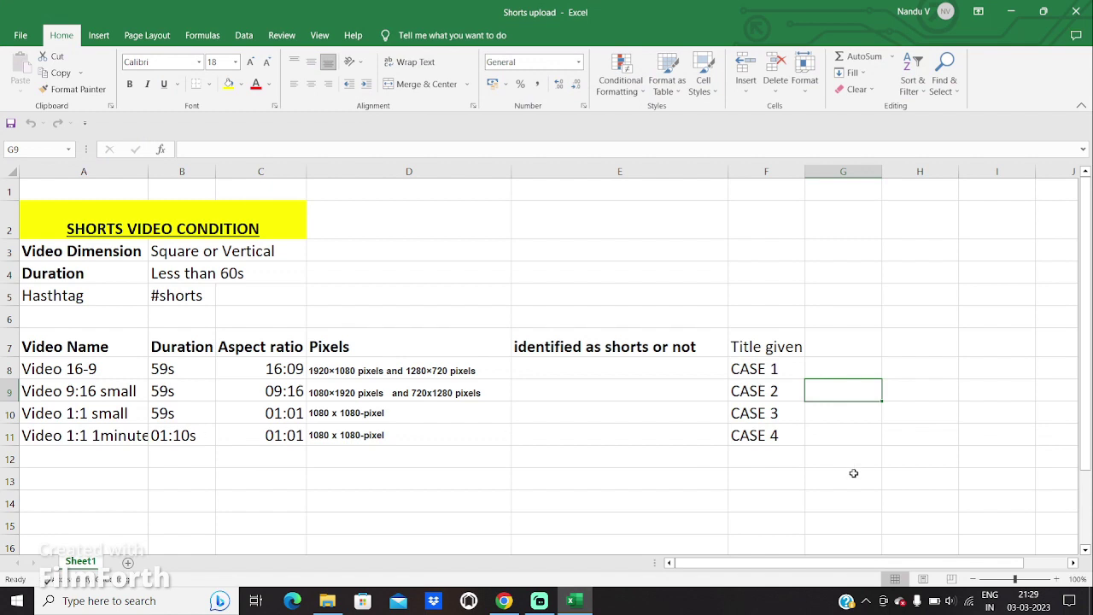
{"action": "left_click", "coordinate": [1021, 9]}
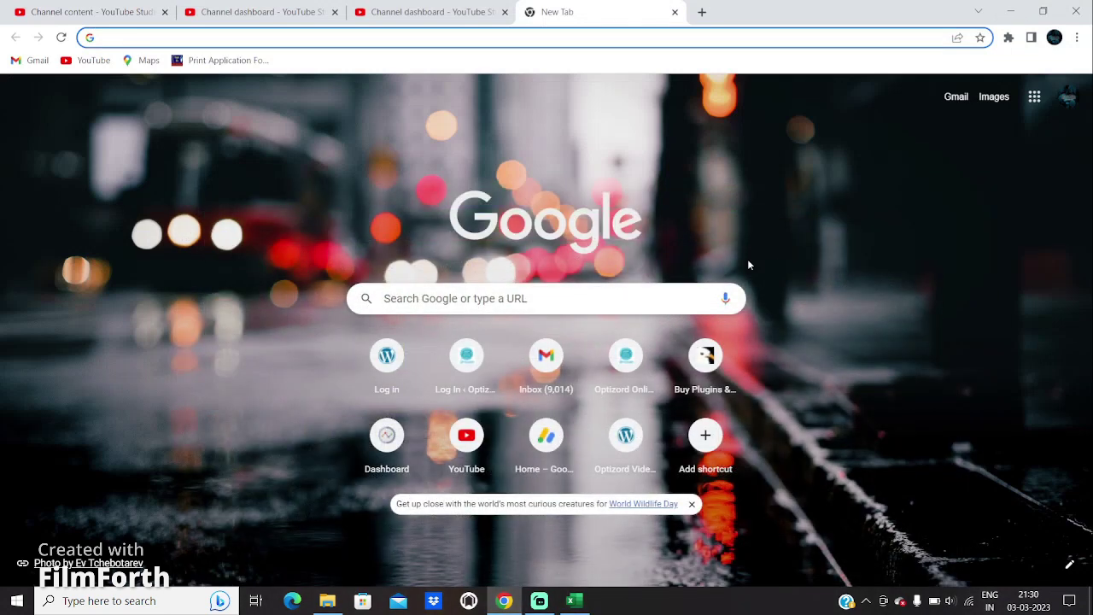
{"action": "type", "text": "stu"}
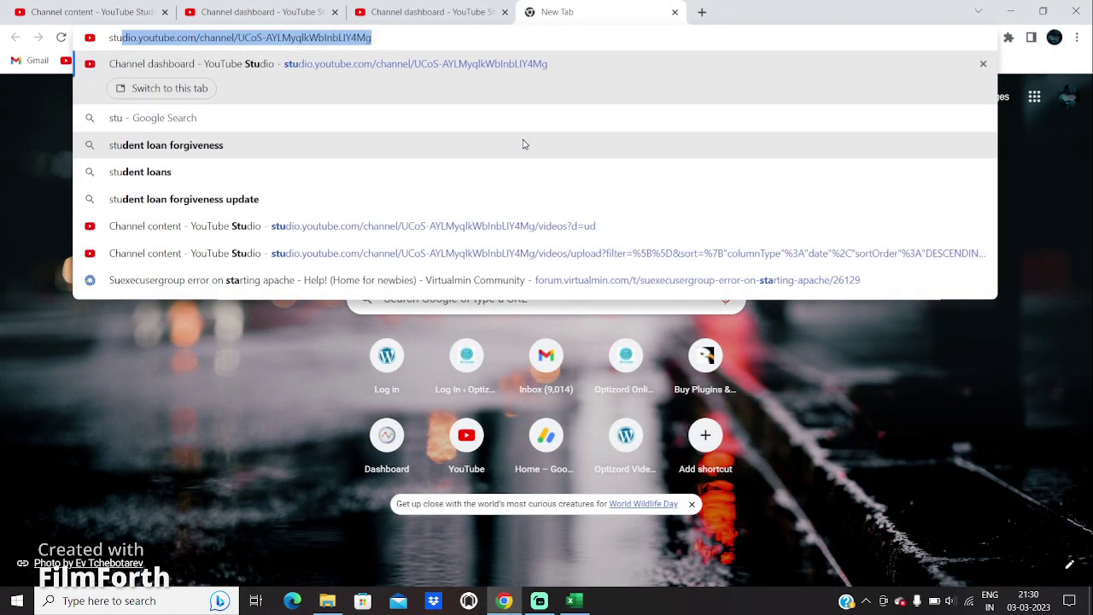
{"action": "key", "text": "Return"}
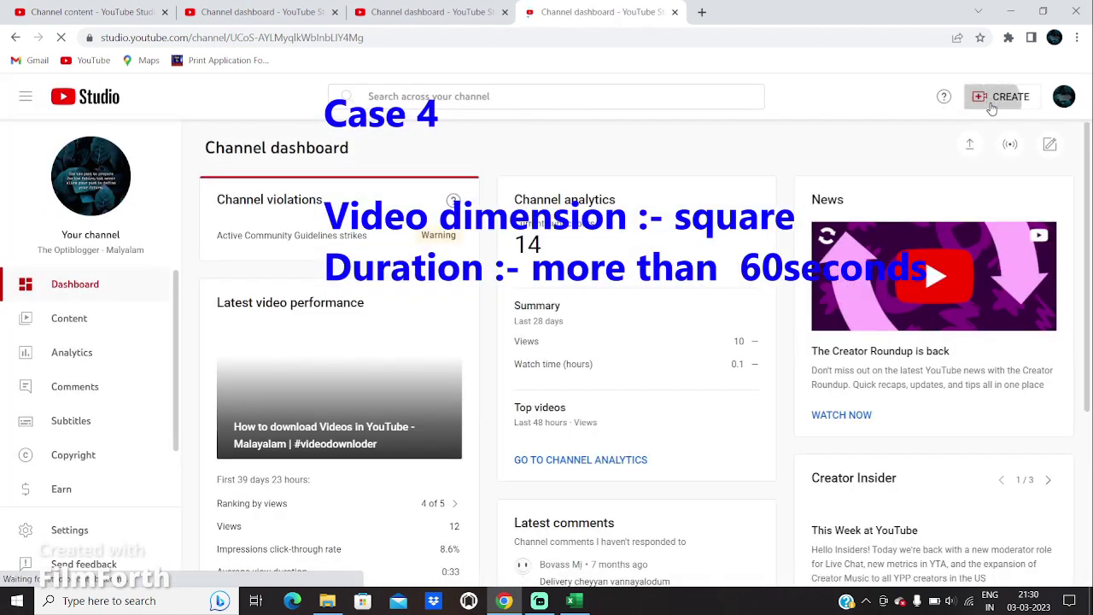
Start a new upload of the video file '1-1 Just over 1Minute'.
{"action": "left_click", "coordinate": [991, 104]}
{"action": "left_click", "coordinate": [987, 124]}
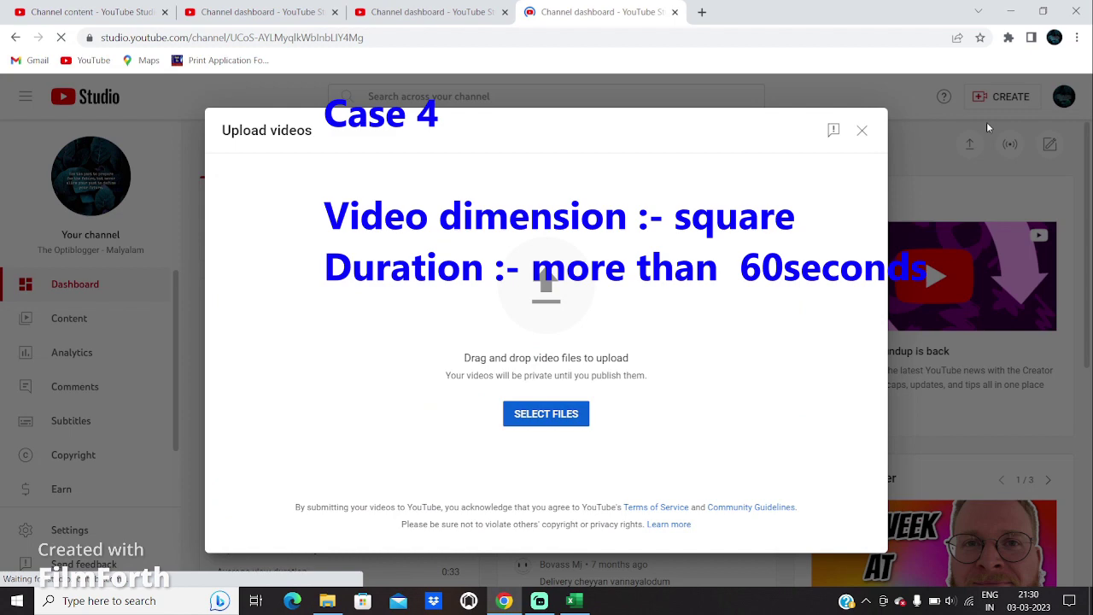
{"action": "left_click", "coordinate": [523, 414]}
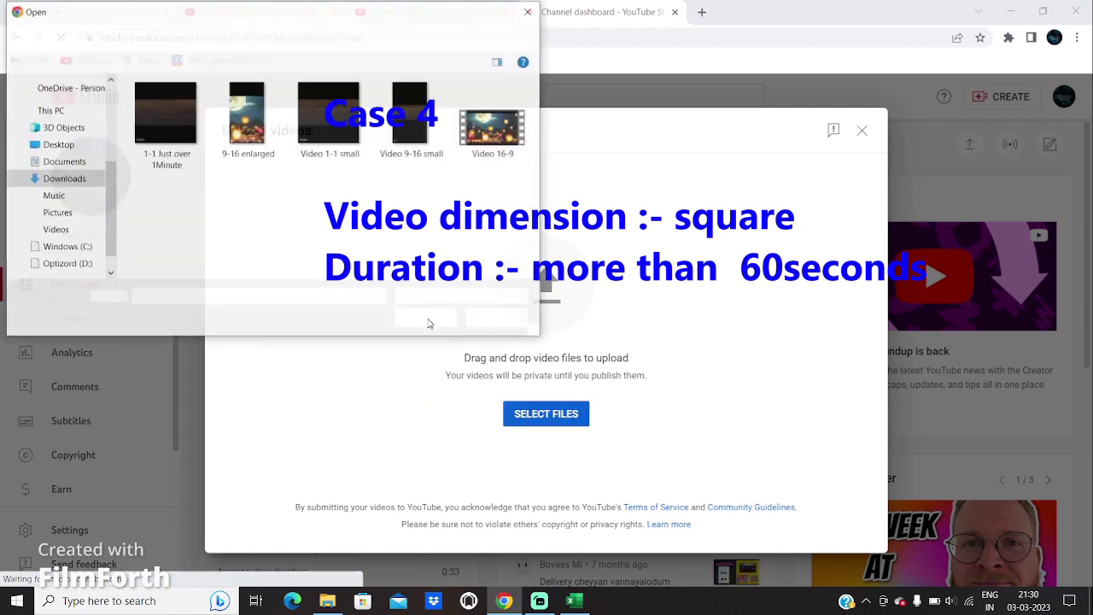
{"action": "left_click", "coordinate": [172, 141]}
{"action": "left_click", "coordinate": [417, 324]}
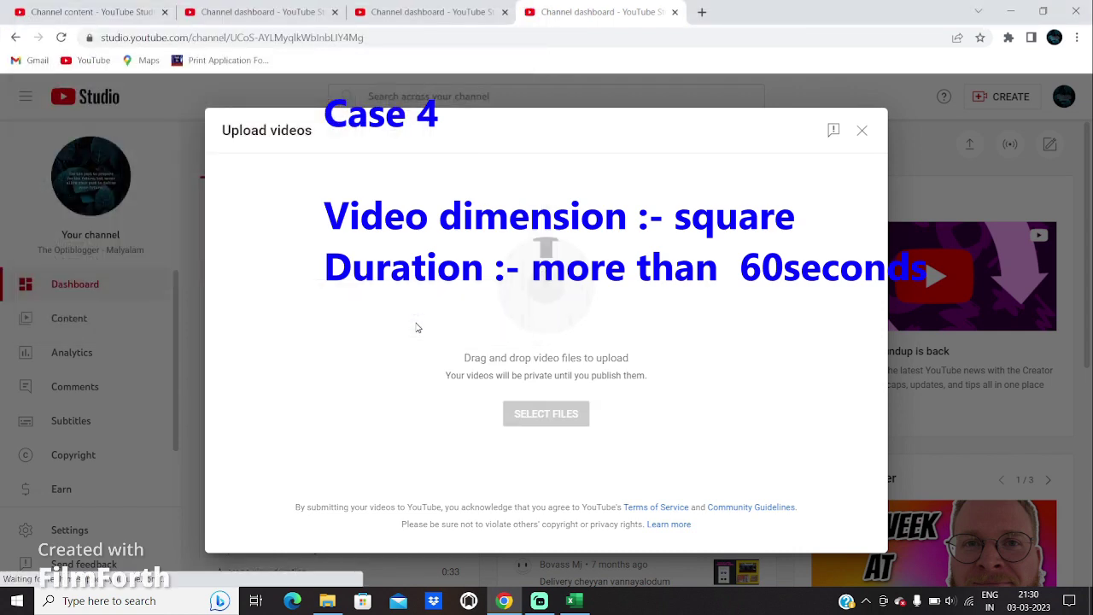
Select the entire pre-filled title '1 1 Just over 1Minute' for replacement.
{"action": "left_click_drag", "start_coordinate": [390, 282], "coordinate": [267, 285]}
{"action": "left_click", "coordinate": [267, 284]}
{"action": "key", "text": "ctrl+a"}
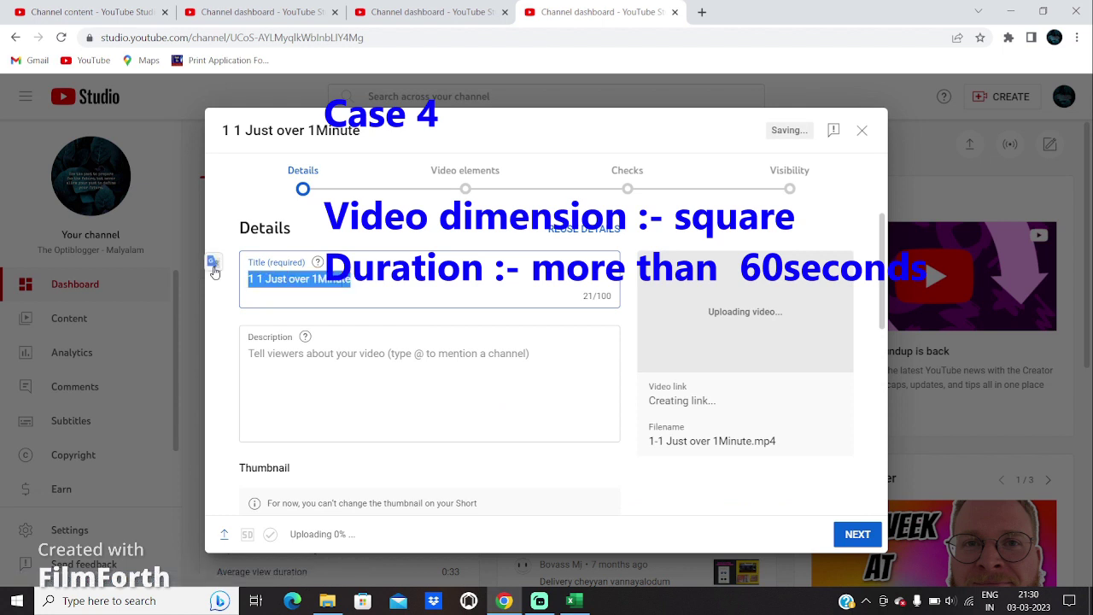
Title the upload 'Case 4' and add #shorts as its description.
{"action": "type", "text": "Case 4"}
{"action": "left_click", "coordinate": [313, 355]}
{"action": "type", "text": "#"}
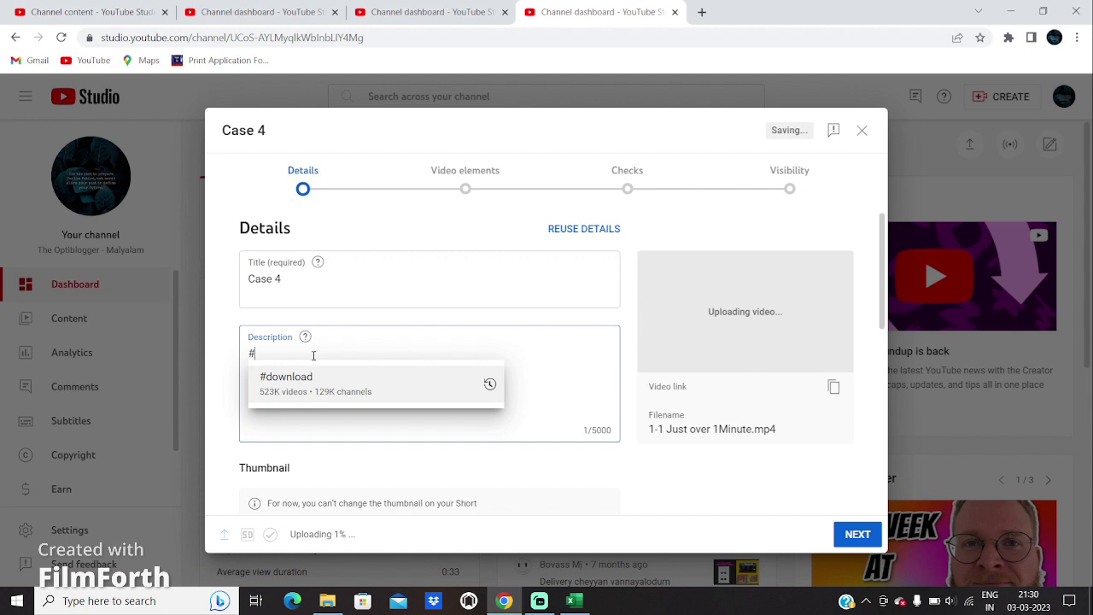
{"action": "type", "text": "shorts"}
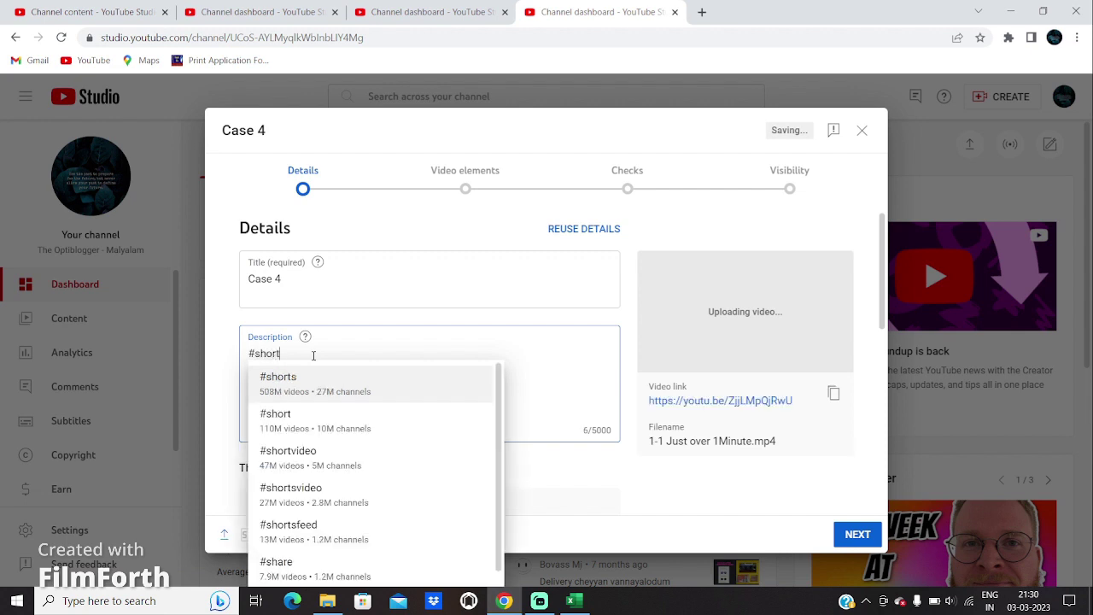
{"action": "left_click", "coordinate": [321, 384]}
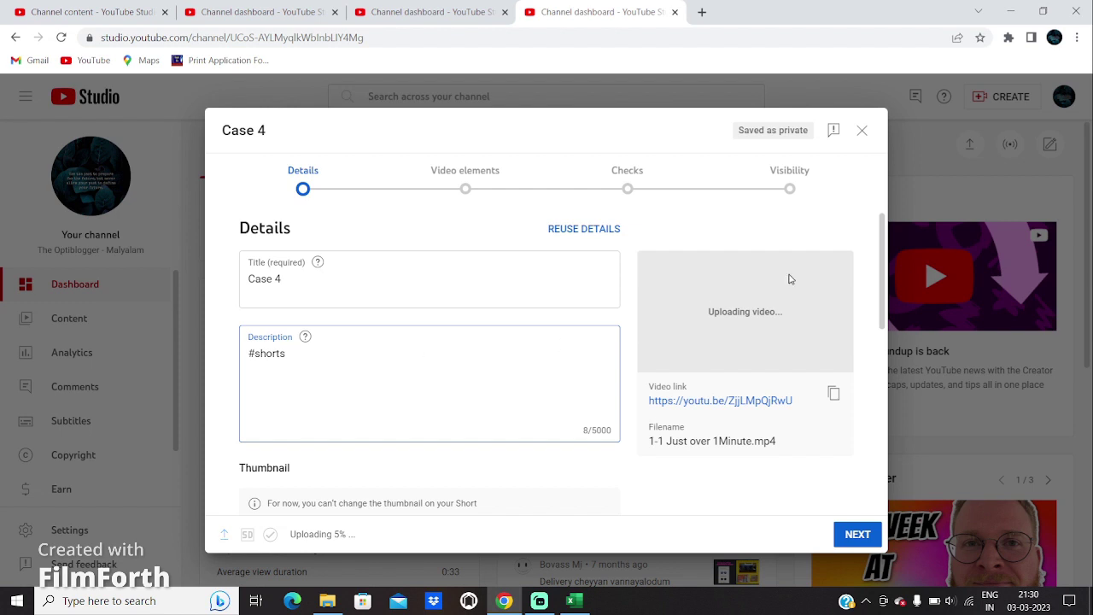
Expand the SHOW MORE settings for Case 4, click into the tags box, then return to Excel.
{"action": "left_click_drag", "start_coordinate": [880, 290], "coordinate": [892, 341]}
{"action": "scroll", "coordinate": [893, 342], "scroll_direction": "down", "scroll_amount": 1}
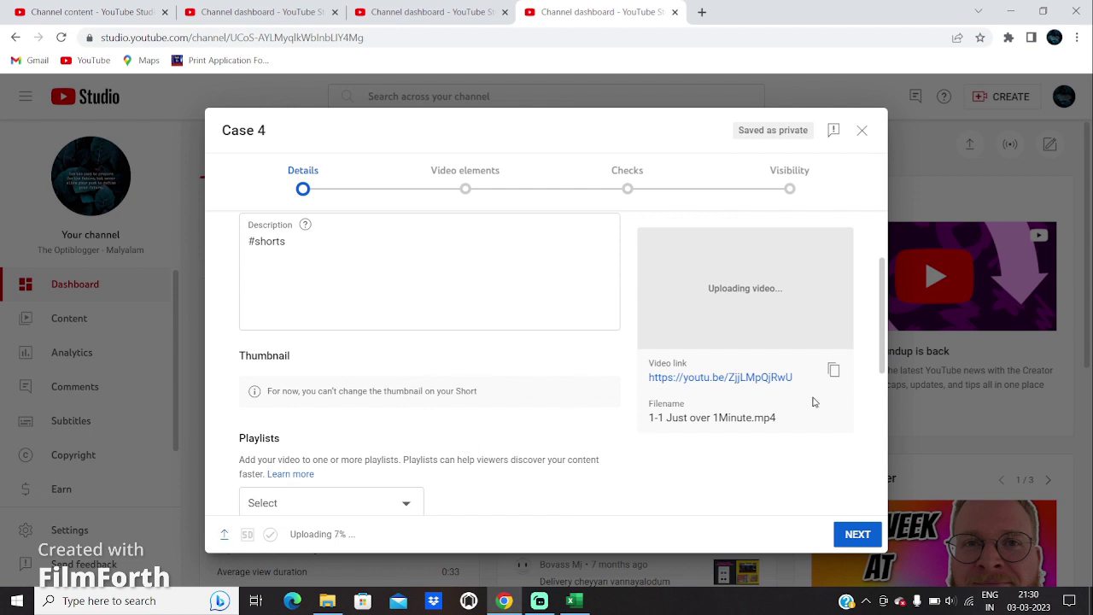
{"action": "left_click_drag", "start_coordinate": [887, 327], "coordinate": [884, 488]}
{"action": "left_click", "coordinate": [268, 447]}
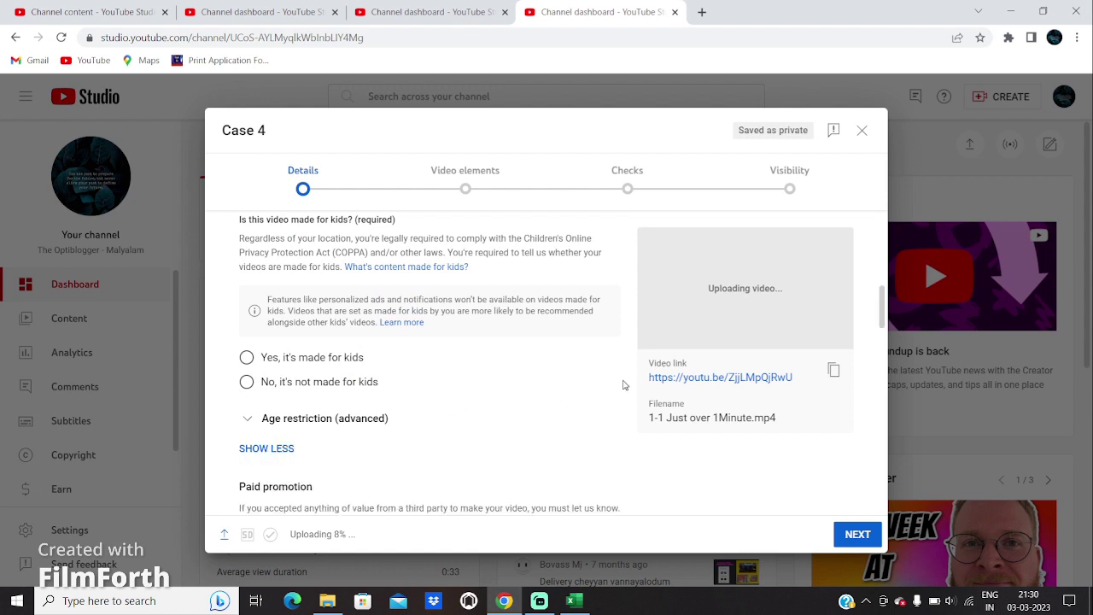
{"action": "left_click_drag", "start_coordinate": [884, 316], "coordinate": [903, 411]}
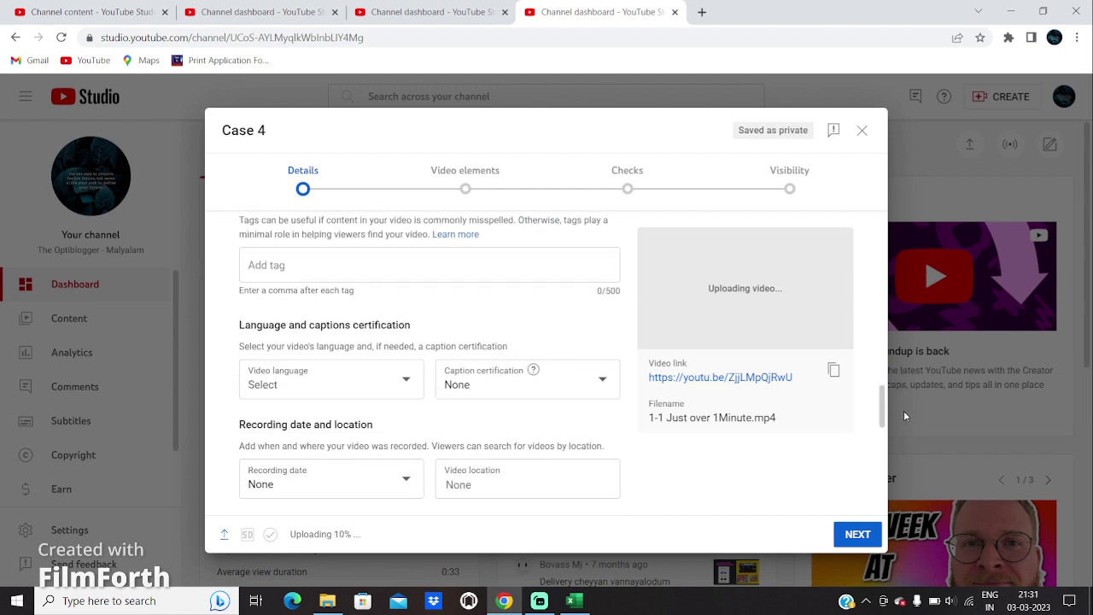
{"action": "left_click", "coordinate": [446, 269]}
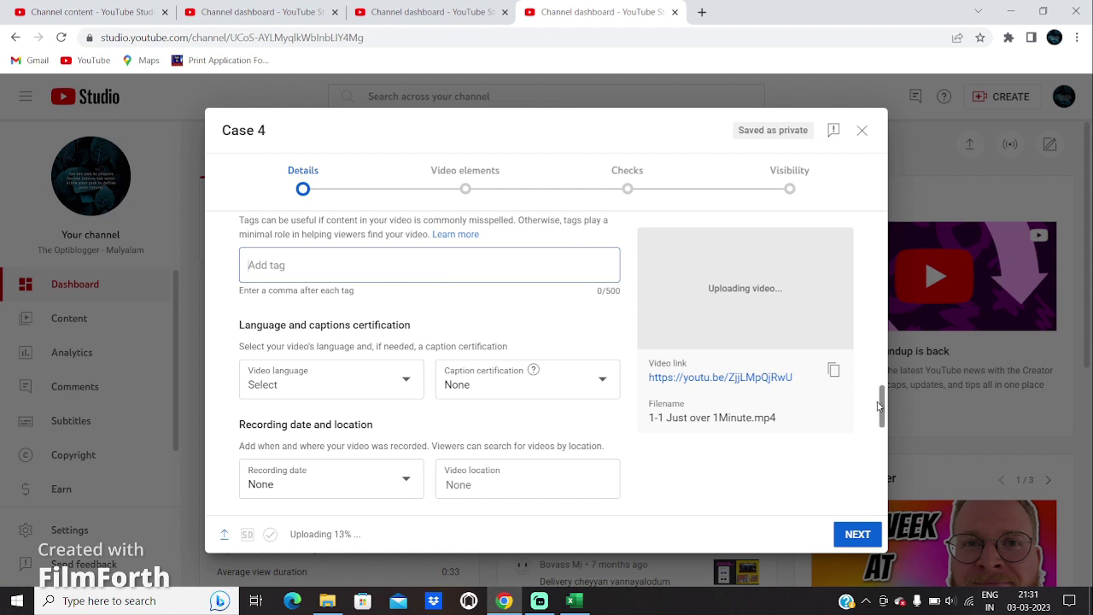
{"action": "left_click_drag", "start_coordinate": [882, 406], "coordinate": [890, 194]}
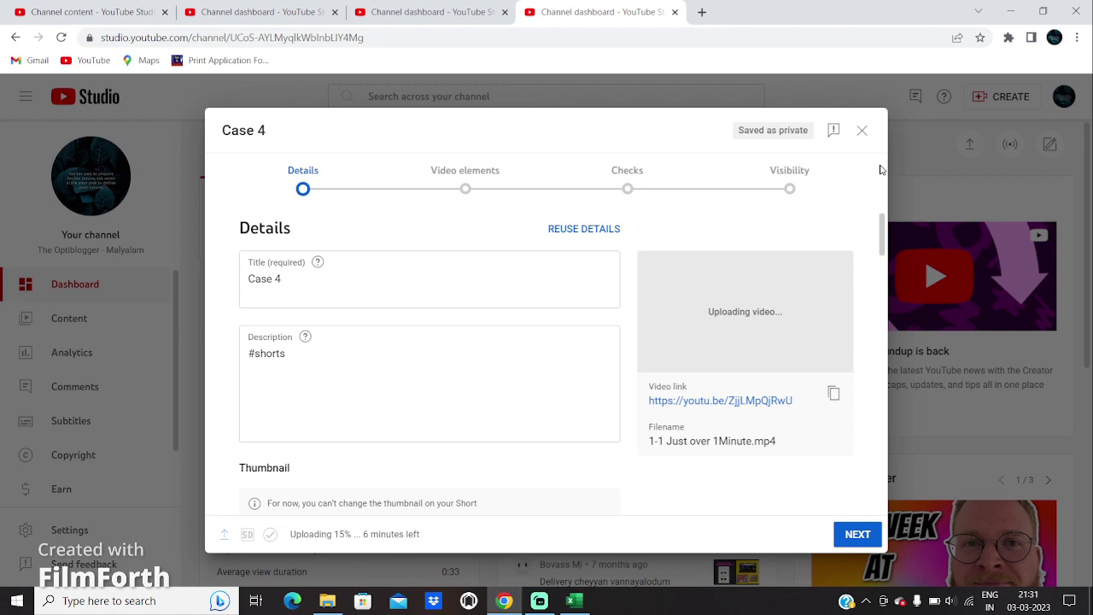
{"action": "left_click", "coordinate": [573, 601]}
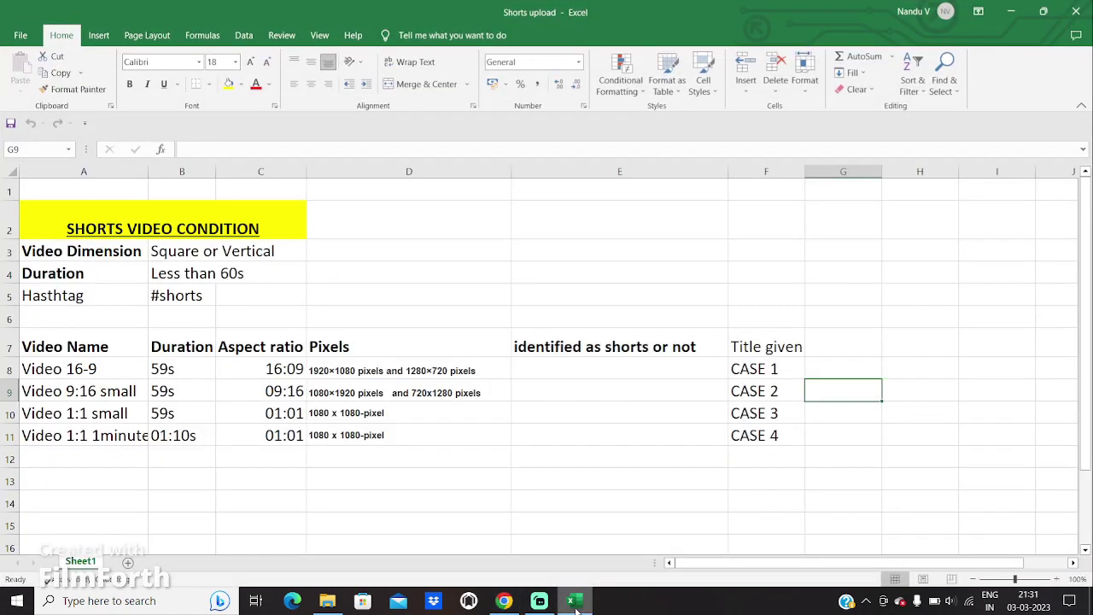
{"action": "left_click", "coordinate": [767, 369]}
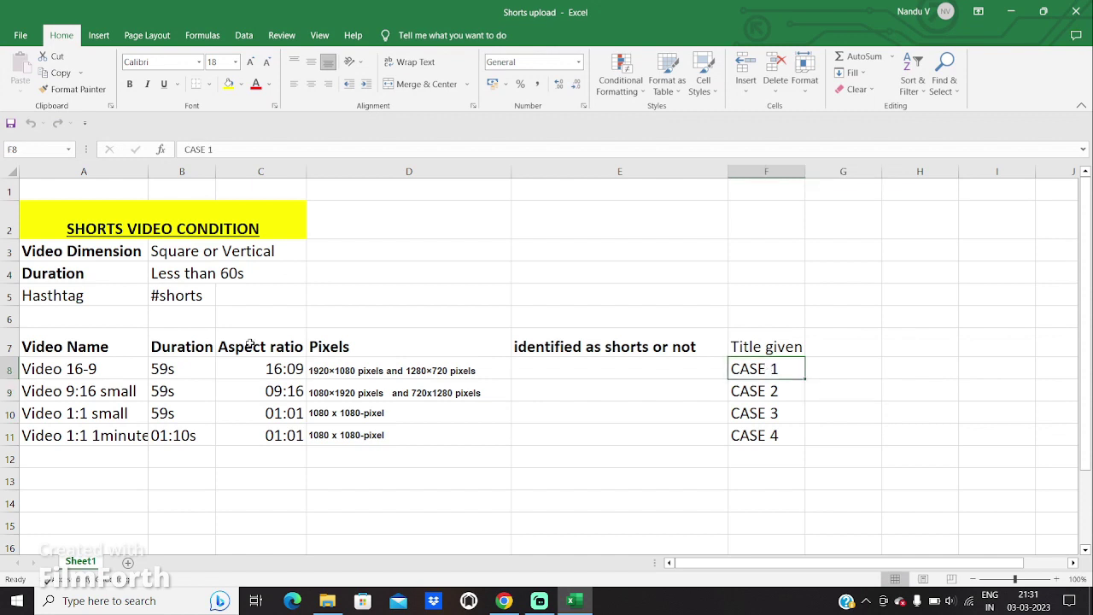
{"action": "left_click", "coordinate": [43, 368]}
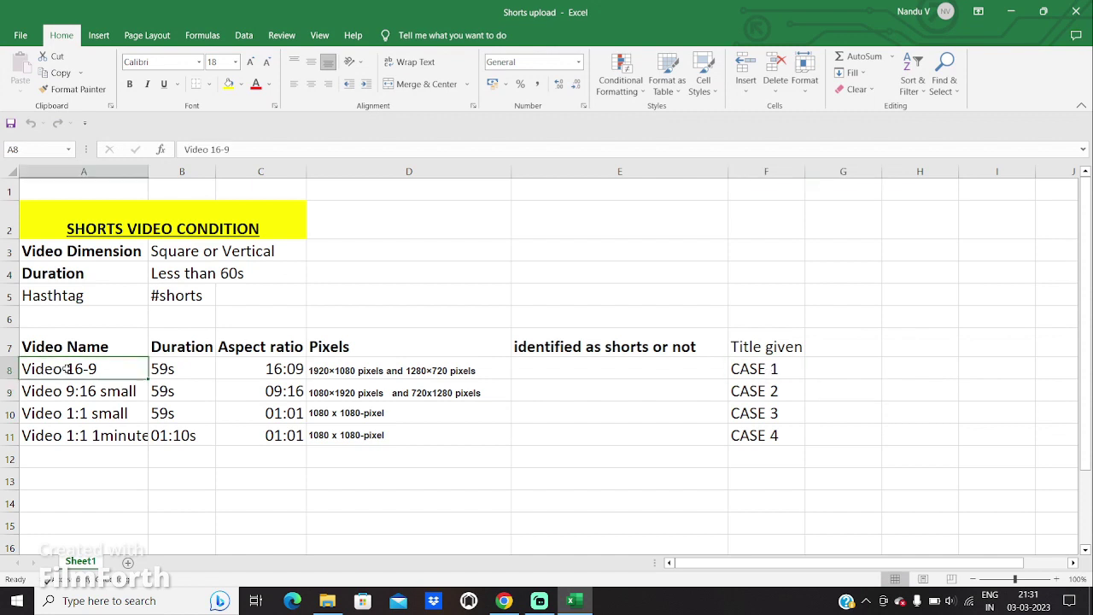
{"action": "left_click", "coordinate": [173, 371]}
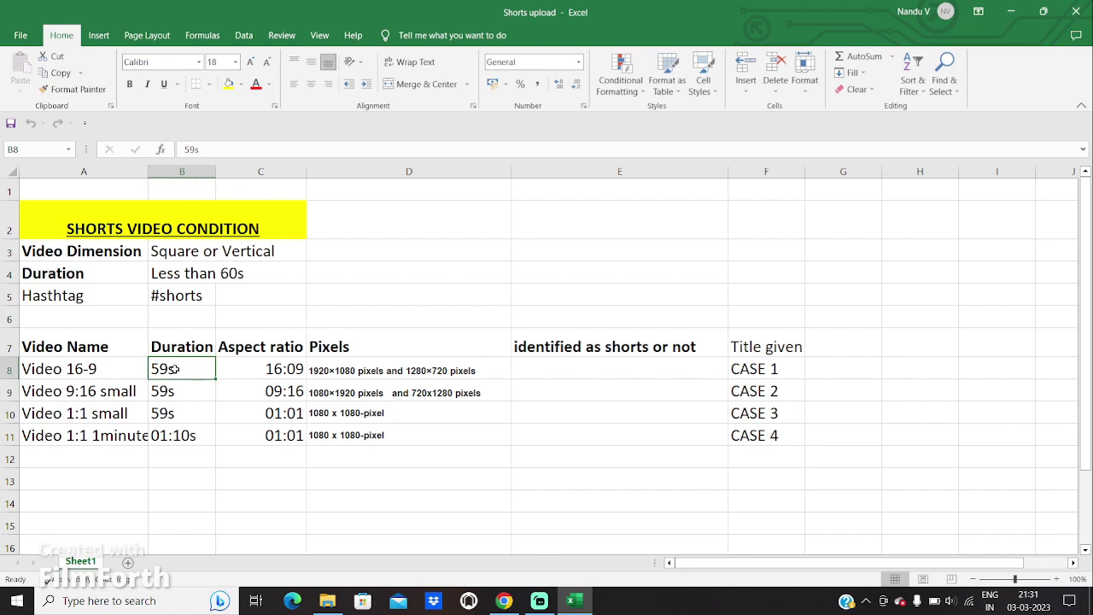
{"action": "left_click", "coordinate": [718, 389]}
{"action": "left_click", "coordinate": [118, 393]}
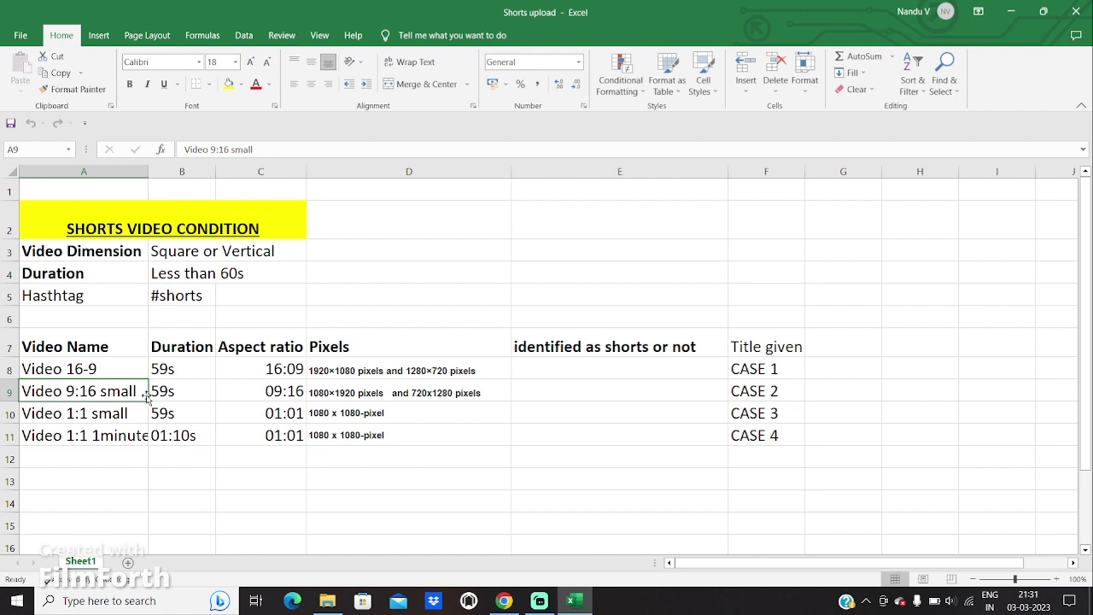
{"action": "right_click", "coordinate": [180, 397]}
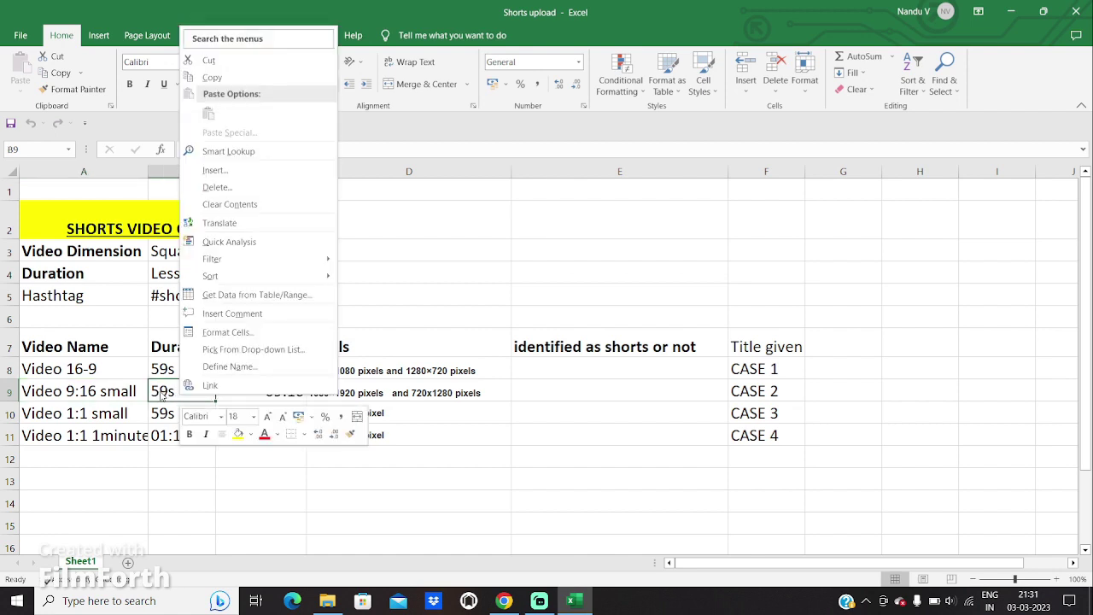
{"action": "key", "text": "Escape"}
{"action": "left_click", "coordinate": [769, 410]}
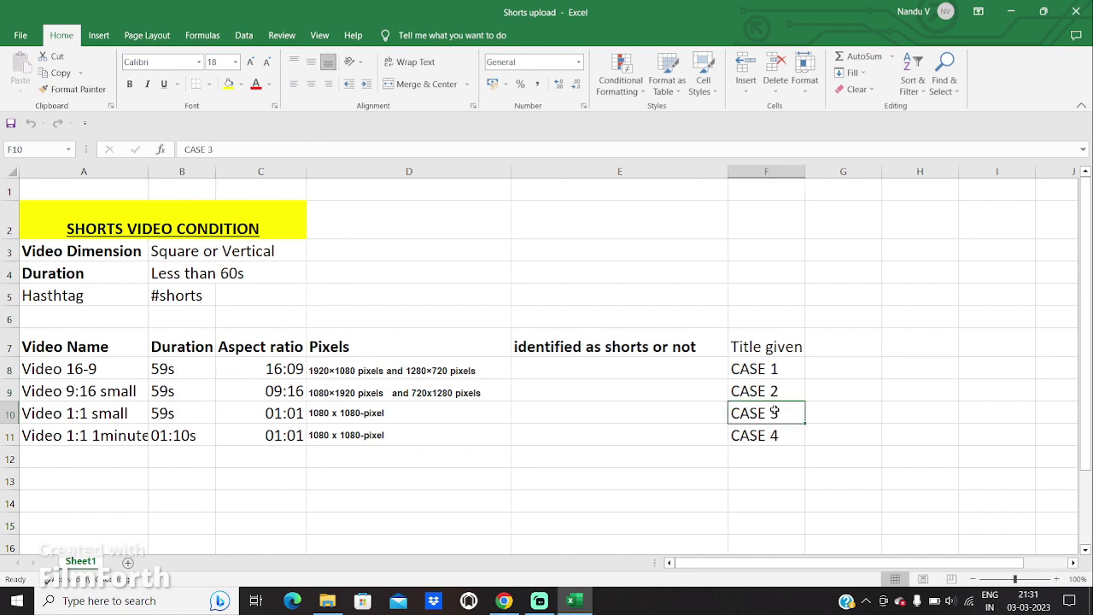
{"action": "right_click", "coordinate": [101, 408]}
{"action": "key", "text": "Escape"}
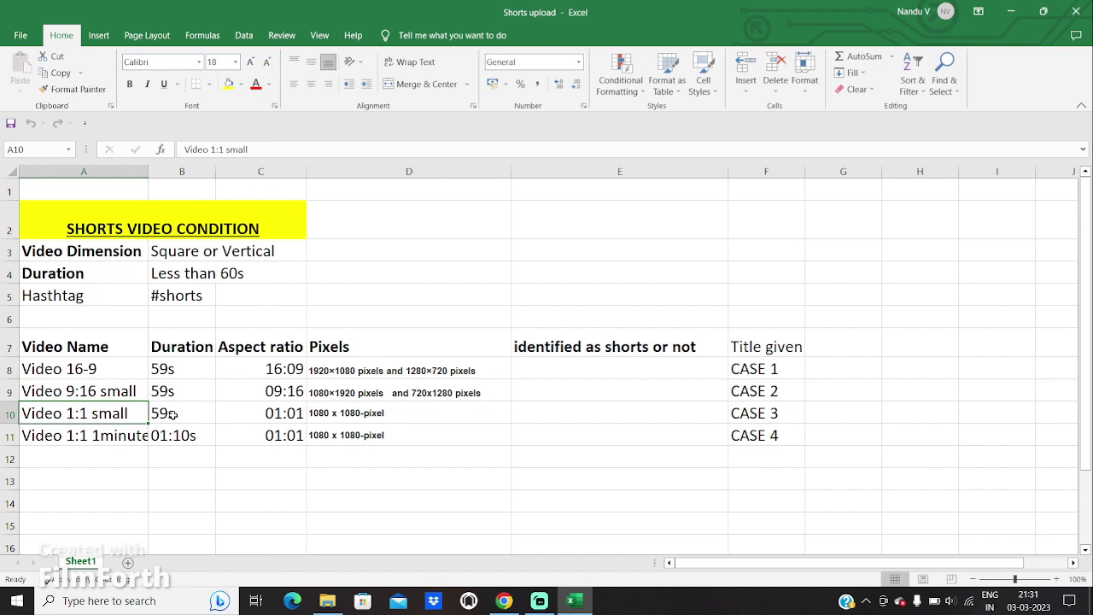
{"action": "left_click", "coordinate": [577, 417]}
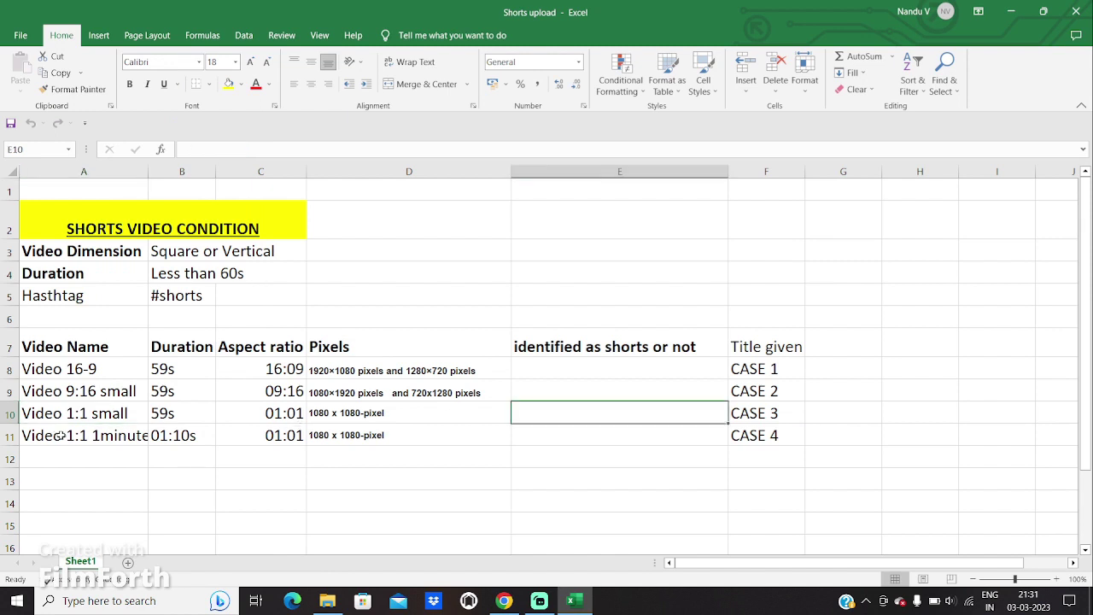